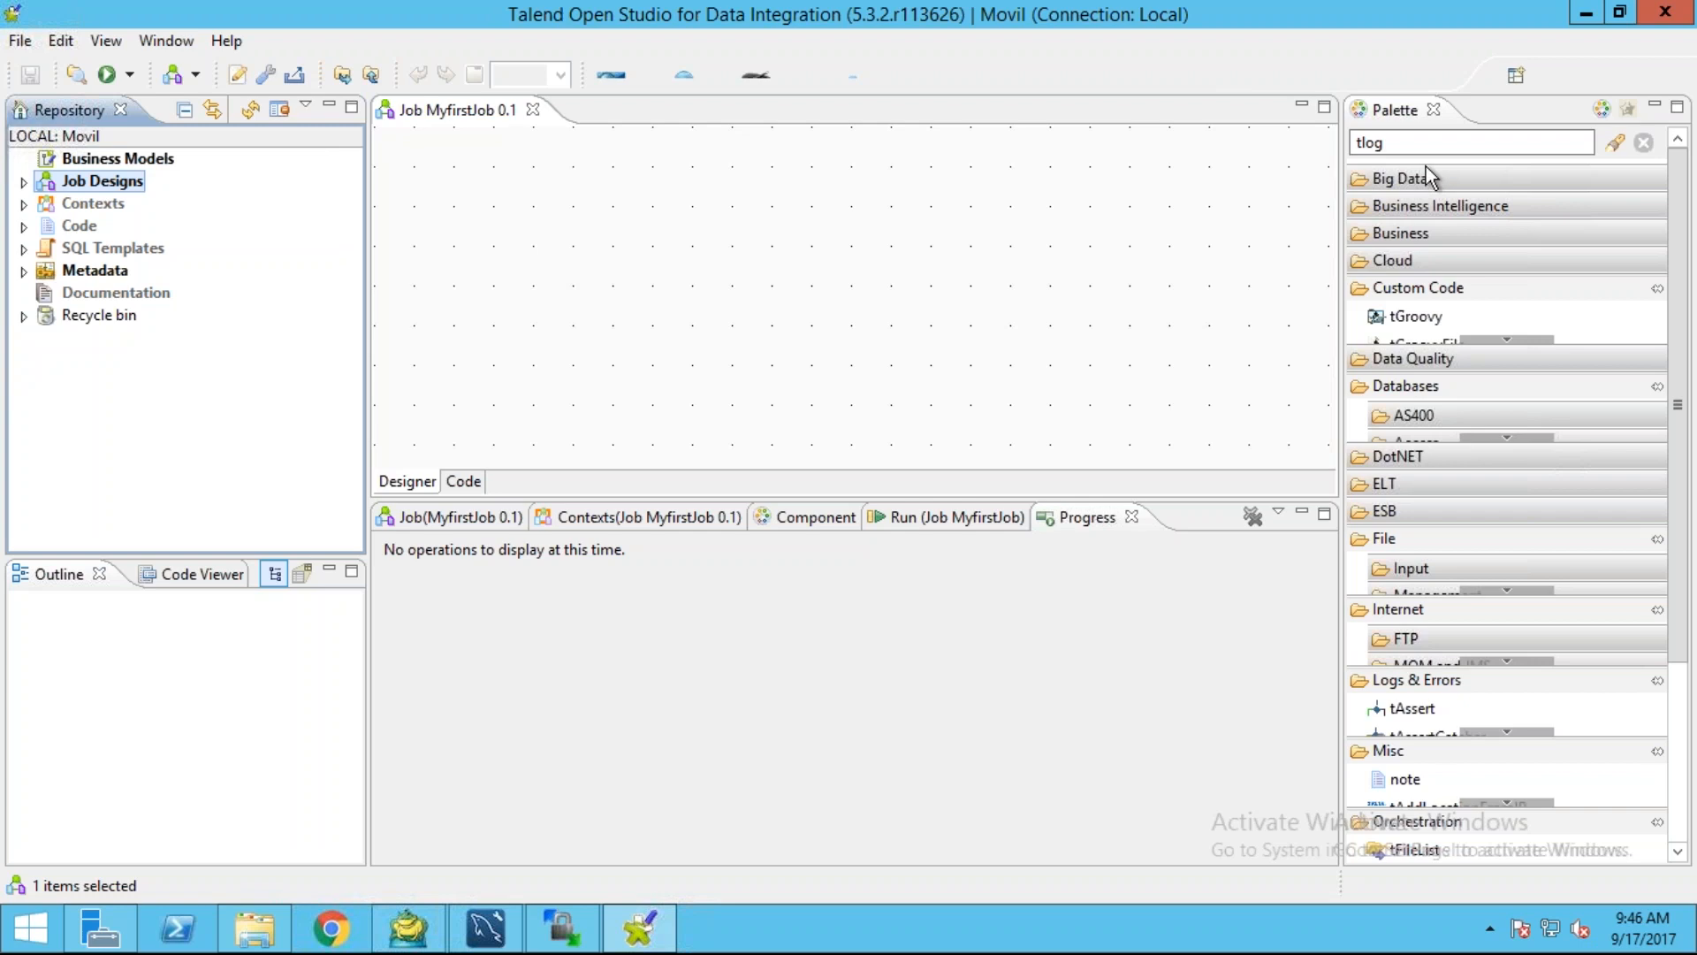
- Search the component palette for 'tfile'
{"action": "left_click", "coordinate": [1425, 140]}
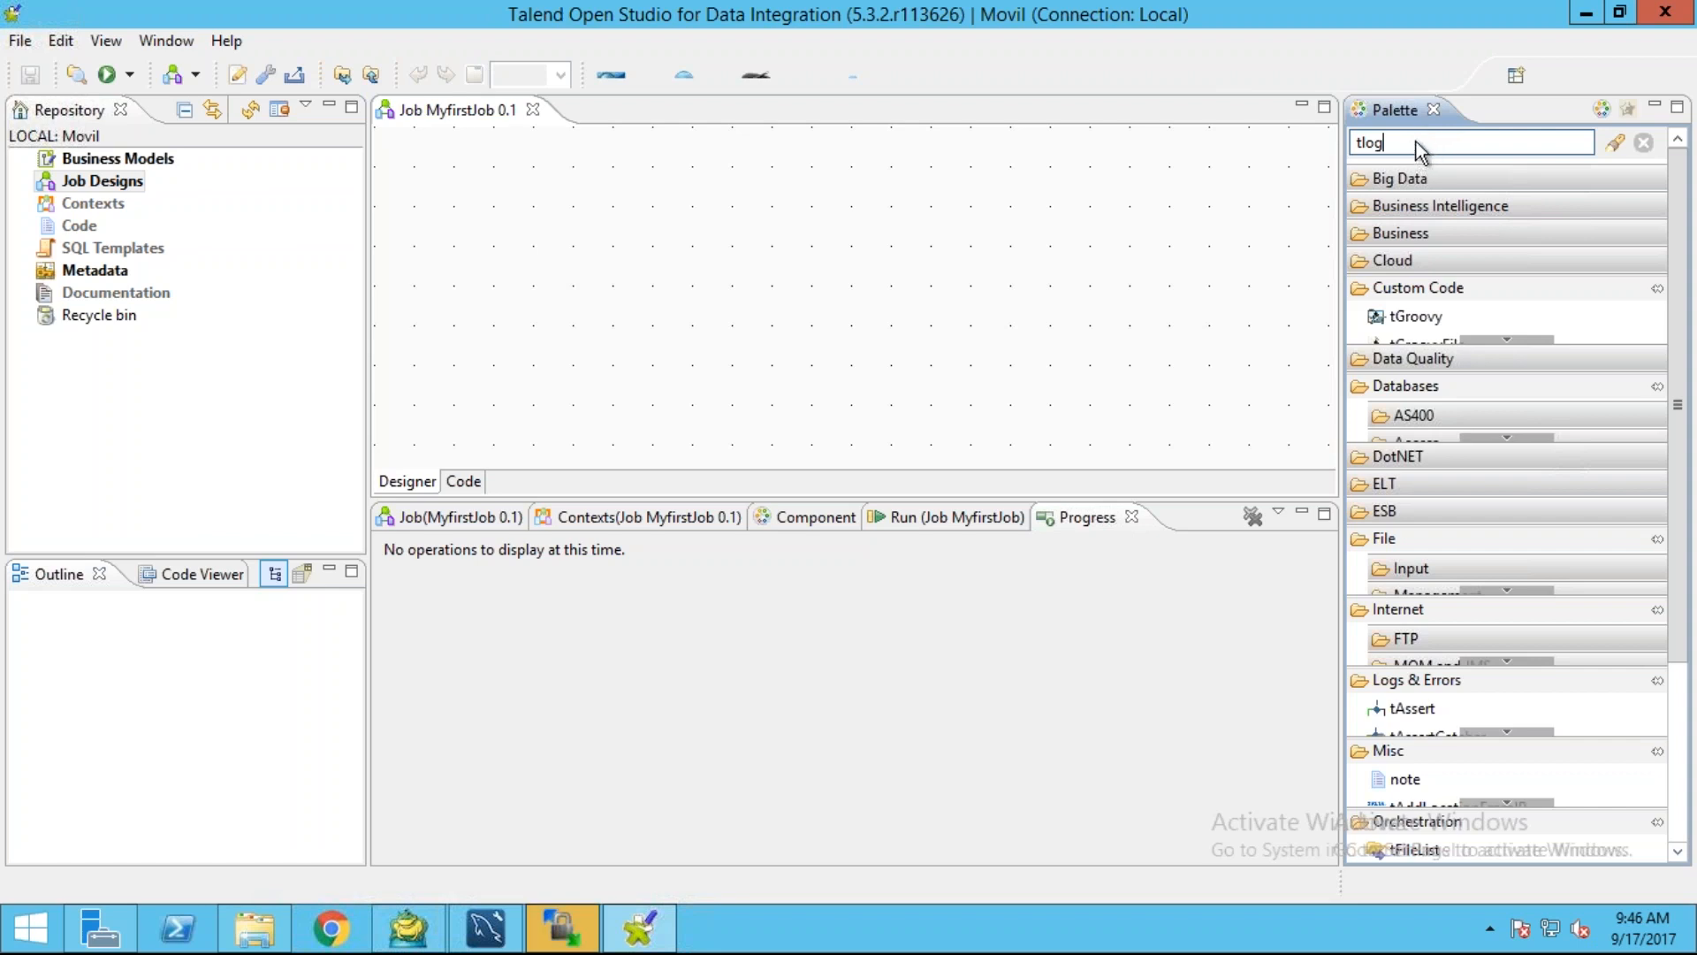
{"action": "key", "text": "ctrl+a"}
{"action": "left_click", "coordinate": [1381, 139]}
{"action": "left_click_drag", "start_coordinate": [1395, 140], "coordinate": [1359, 140]}
{"action": "left_click", "coordinate": [1360, 140]}
{"action": "left_click_drag", "start_coordinate": [1419, 144], "coordinate": [1364, 144]}
{"action": "type", "text": "file"}
{"action": "key", "text": "Return"}
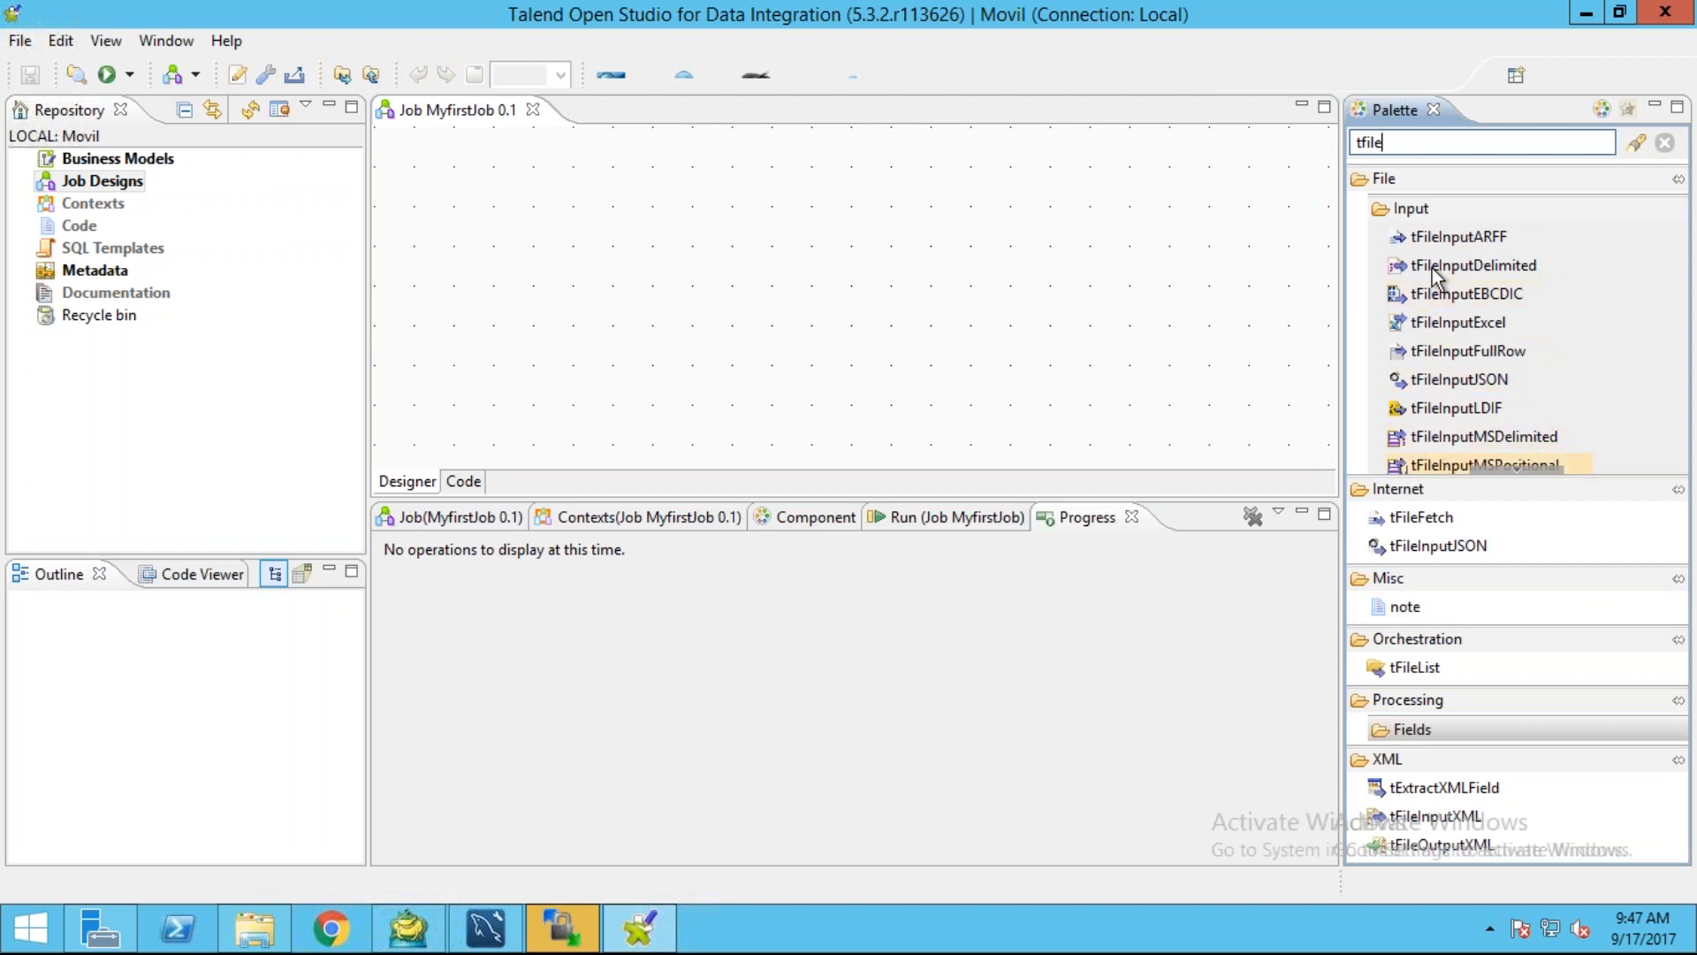
- Filter the component palette by 'tdeli' and add a tFileInputDelimited component to the job canvas
{"action": "left_click", "coordinate": [1365, 143]}
{"action": "left_click", "coordinate": [1429, 144]}
{"action": "type", "text": "deli"}
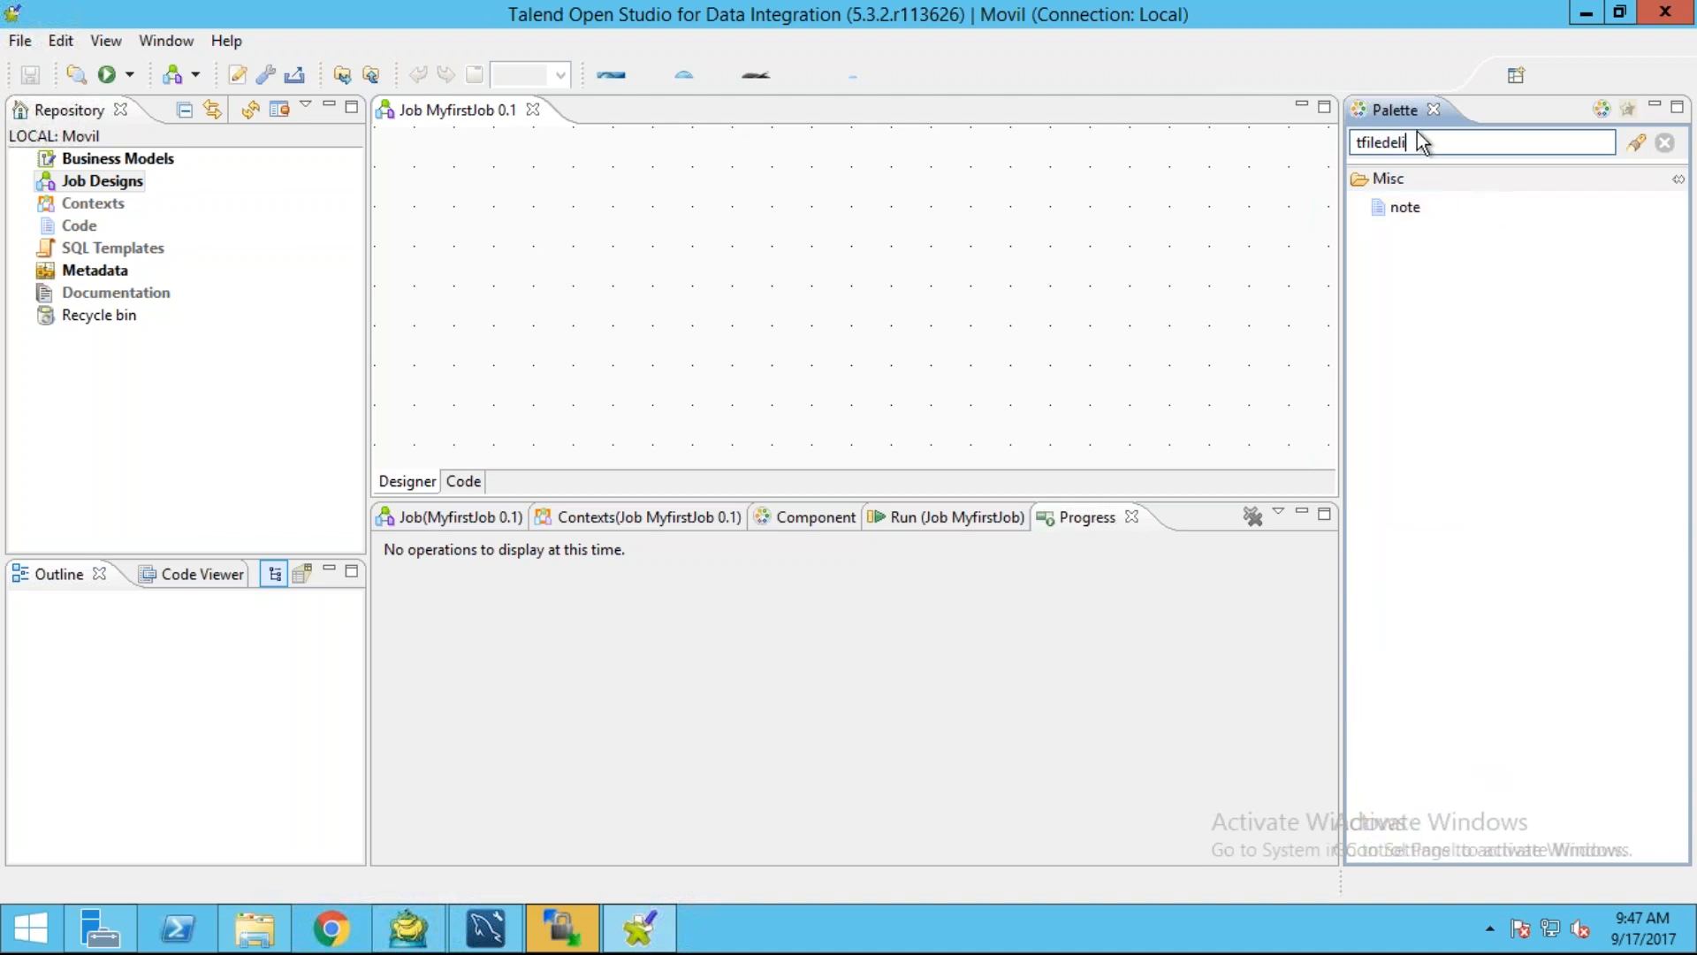
{"action": "left_click_drag", "start_coordinate": [1386, 141], "coordinate": [1364, 141]}
{"action": "key", "text": "BackSpace"}
{"action": "key", "text": "Return"}
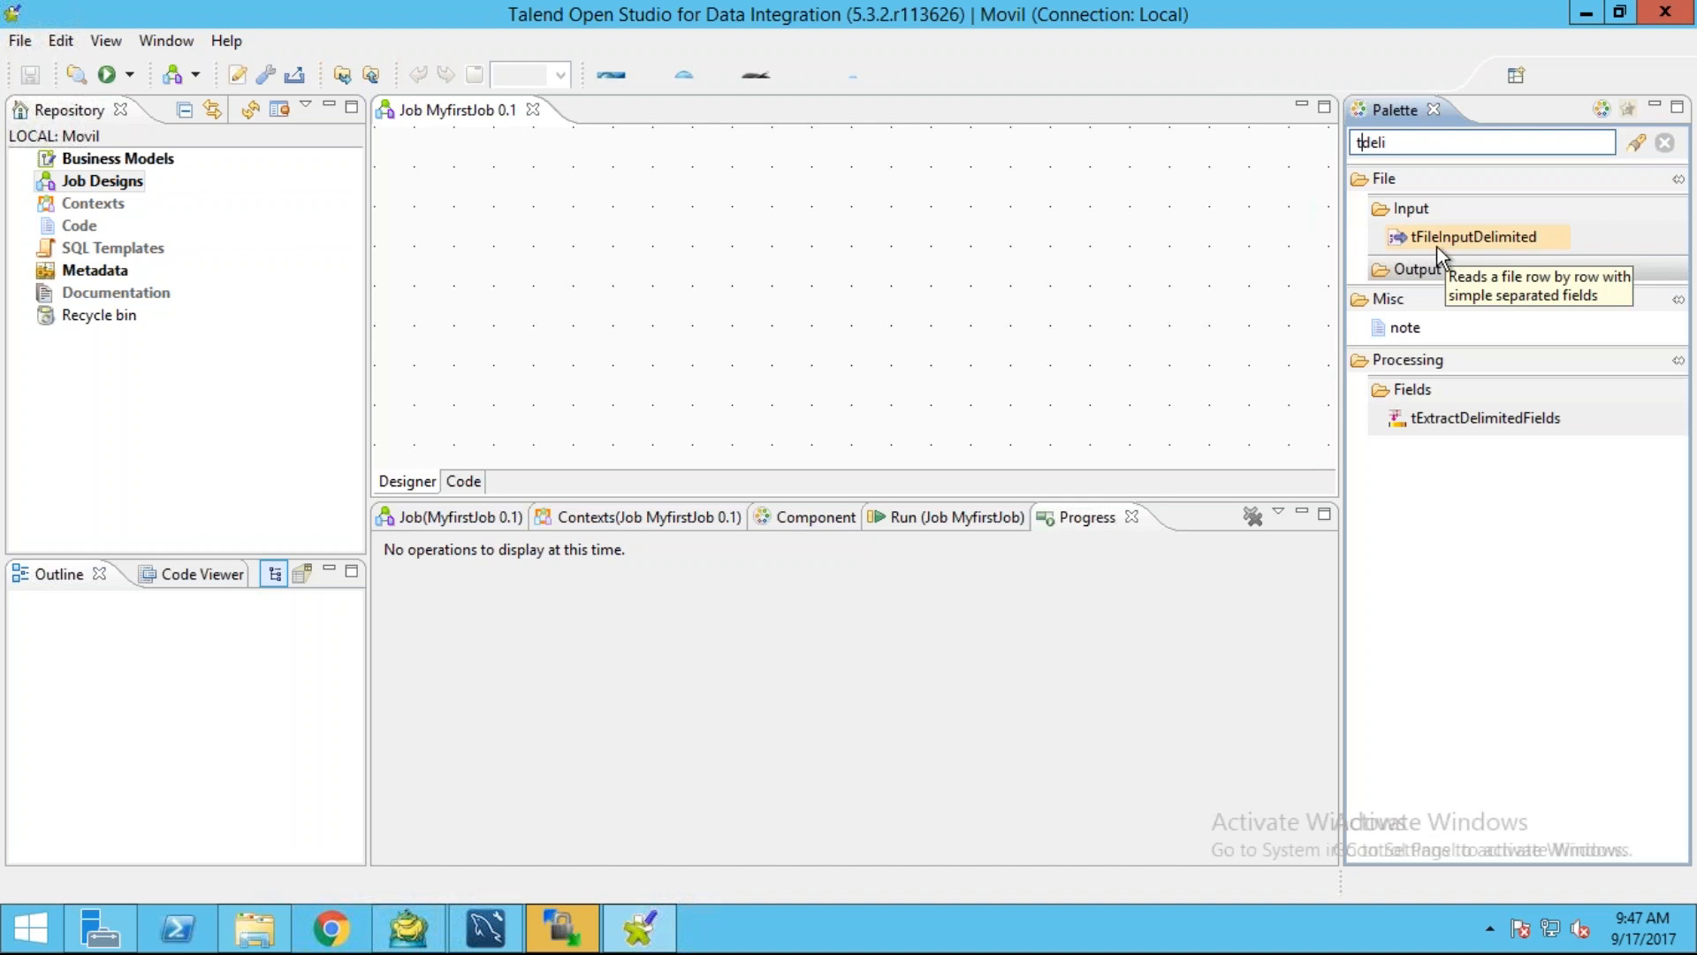
{"action": "left_click_drag", "start_coordinate": [1441, 241], "coordinate": [629, 281]}
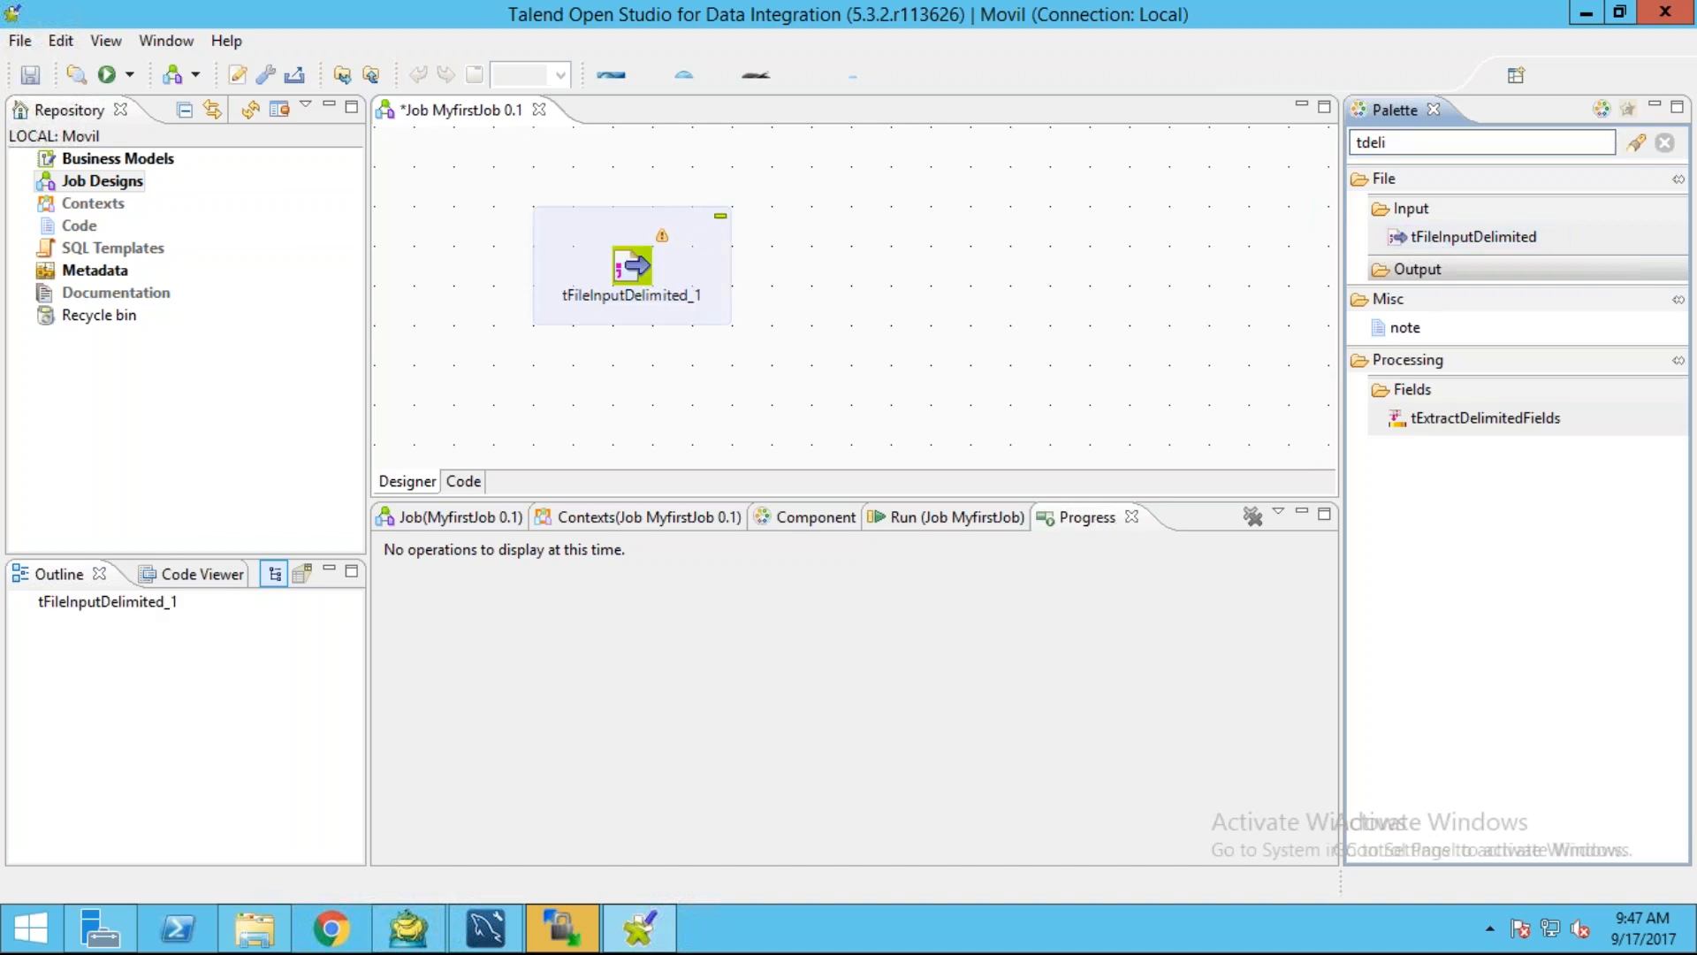
- Add a second tFileInputDelimited component to the right of the first one on the canvas
{"action": "mouse_move", "coordinate": [1482, 242]}
{"action": "left_mouse_down"}
{"action": "mouse_move", "coordinate": [1148, 250]}
{"action": "mouse_move", "coordinate": [1485, 224]}
{"action": "mouse_move", "coordinate": [1485, 240]}
{"action": "left_mouse_up"}
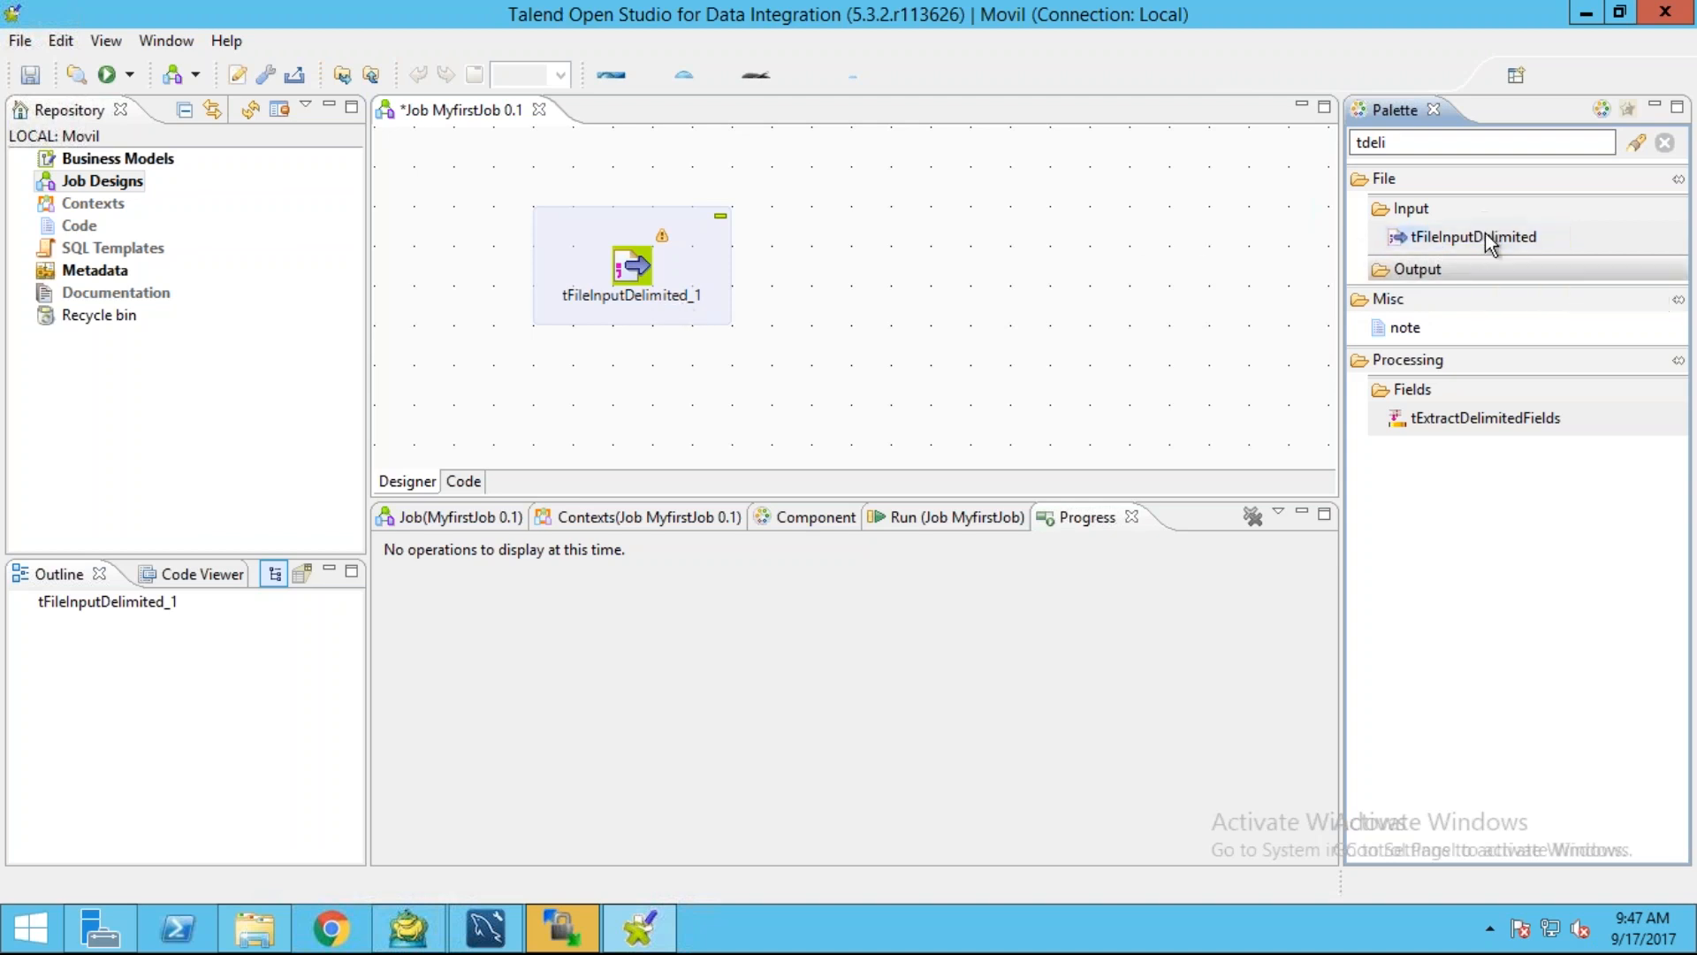
{"action": "left_click", "coordinate": [921, 236]}
{"action": "left_click_drag", "start_coordinate": [1162, 380], "coordinate": [781, 151]}
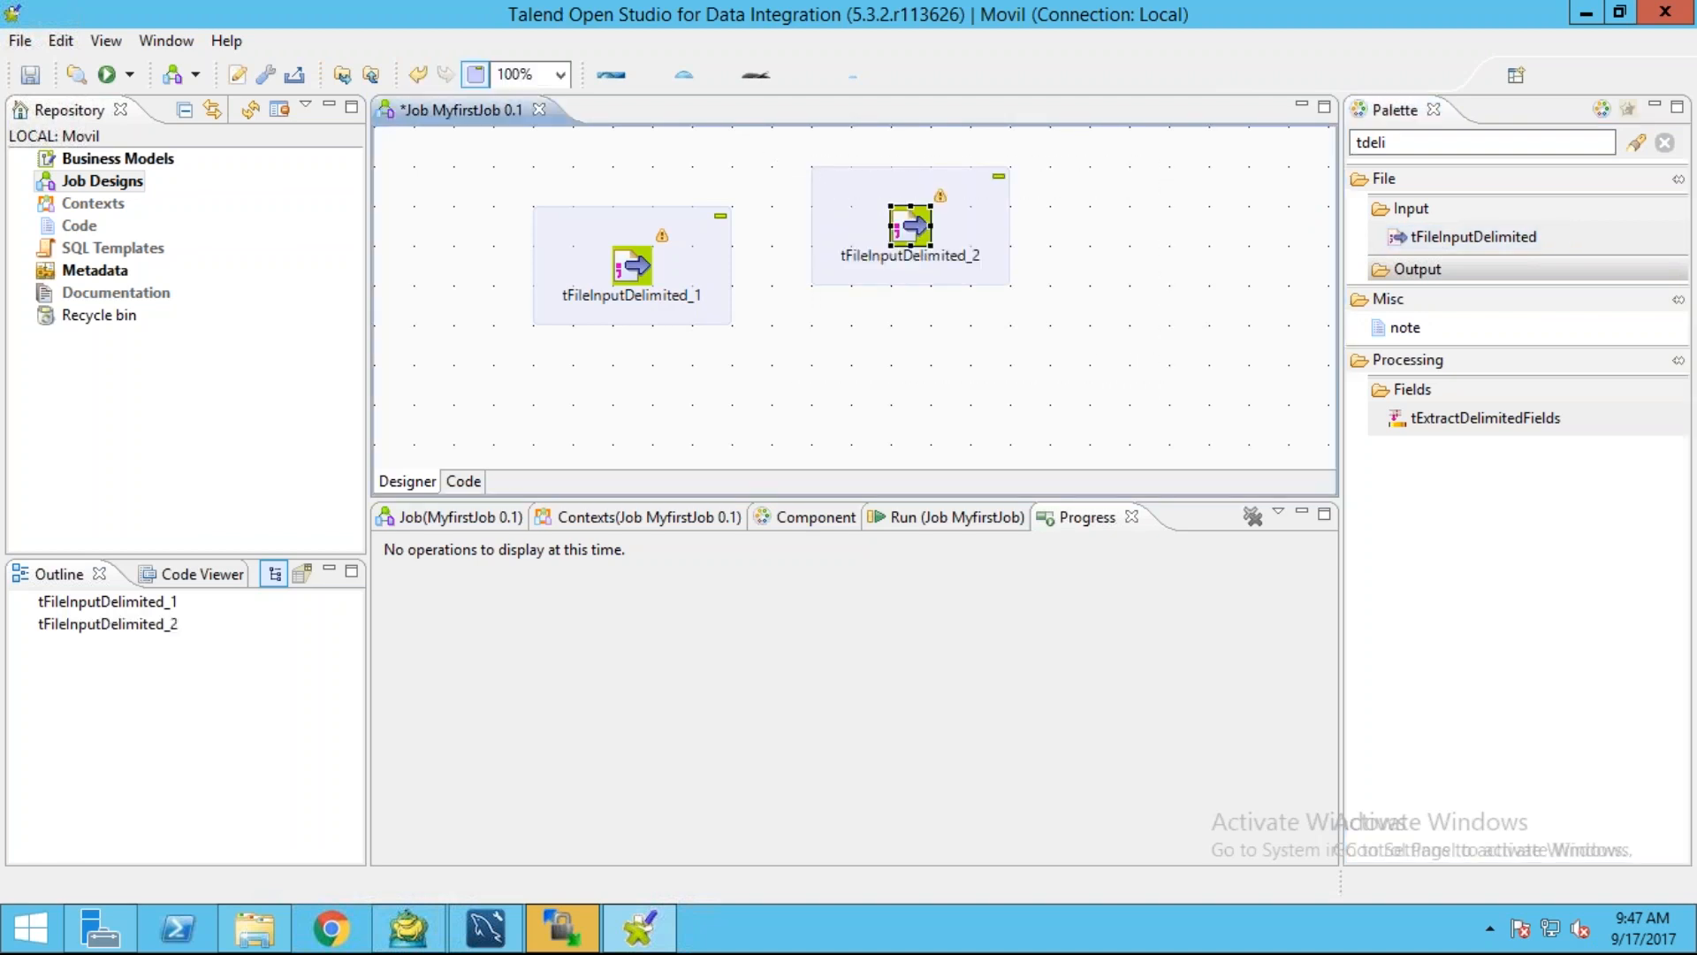
- Deactivate the second tFileInputDelimited component and activate it again
{"action": "right_click", "coordinate": [897, 233]}
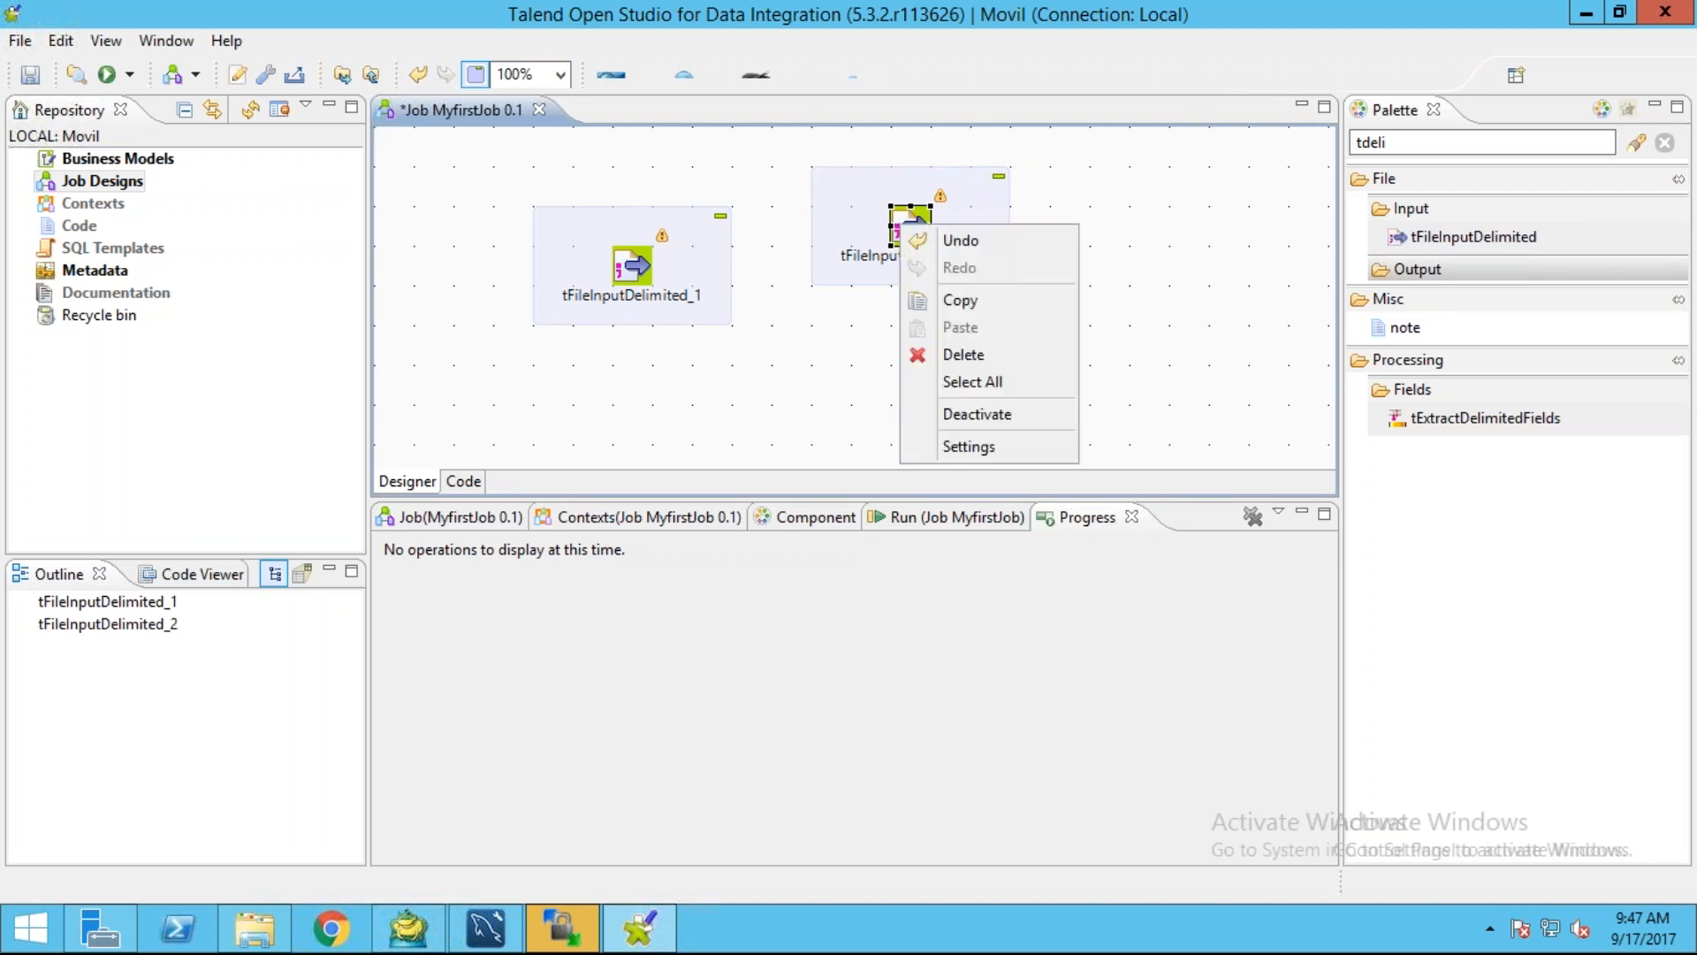
{"action": "left_click", "coordinate": [992, 415]}
{"action": "left_click_drag", "start_coordinate": [1201, 421], "coordinate": [765, 146]}
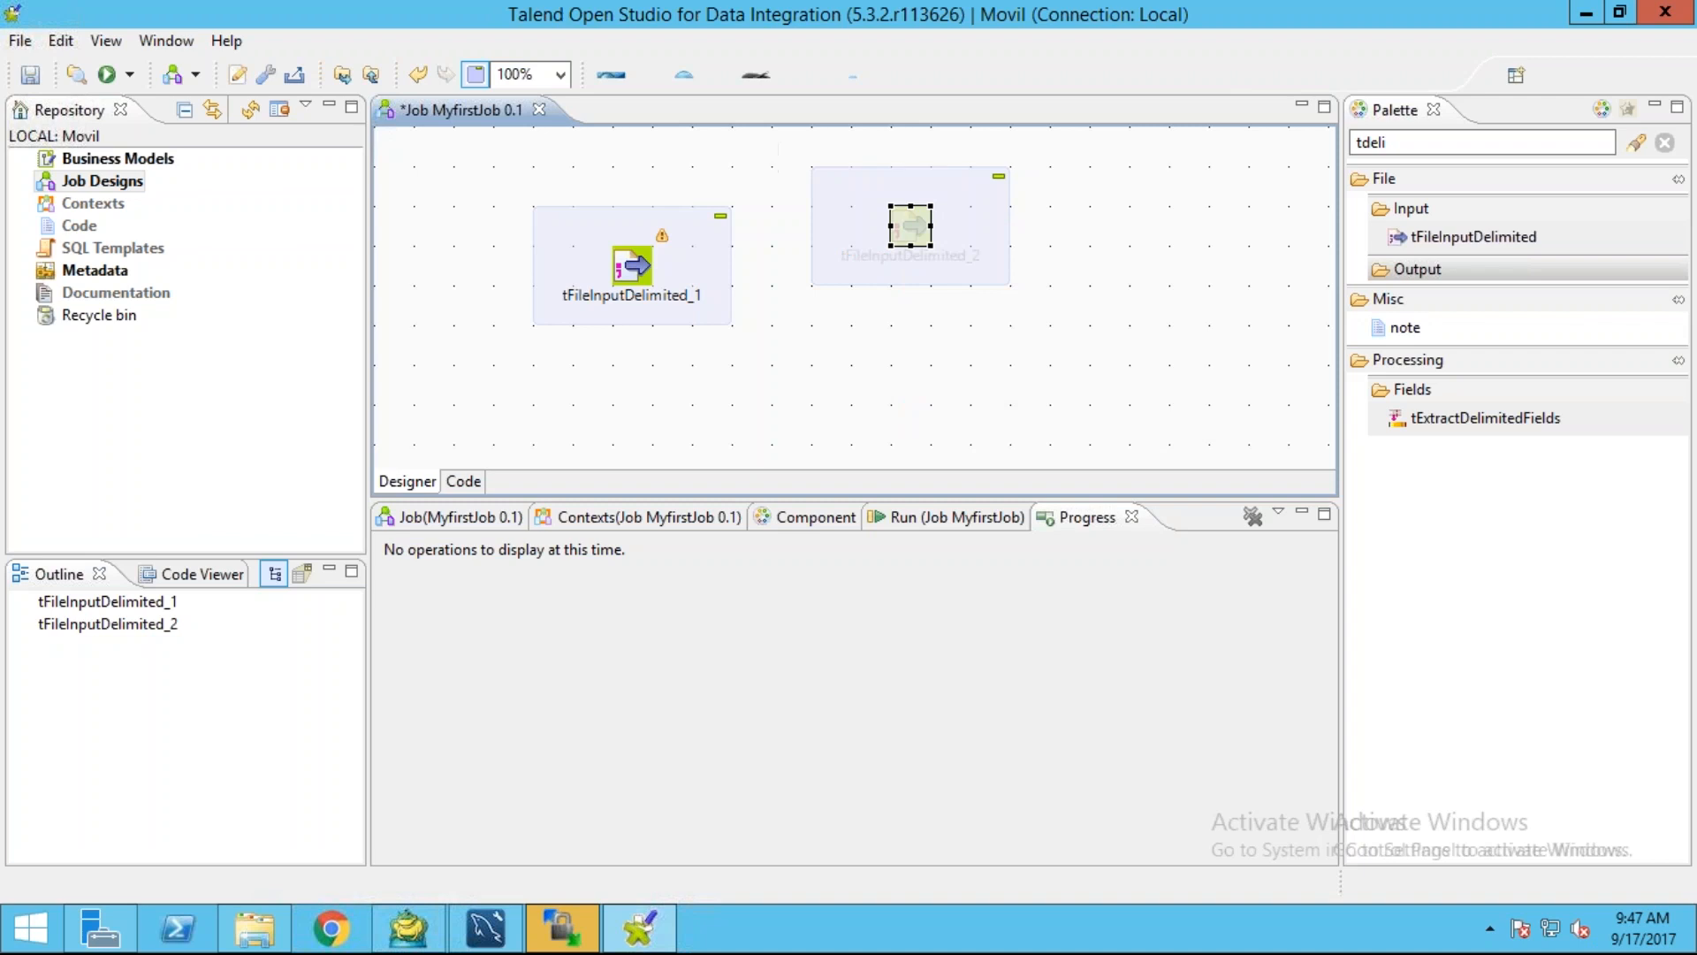
{"action": "right_click", "coordinate": [897, 228]}
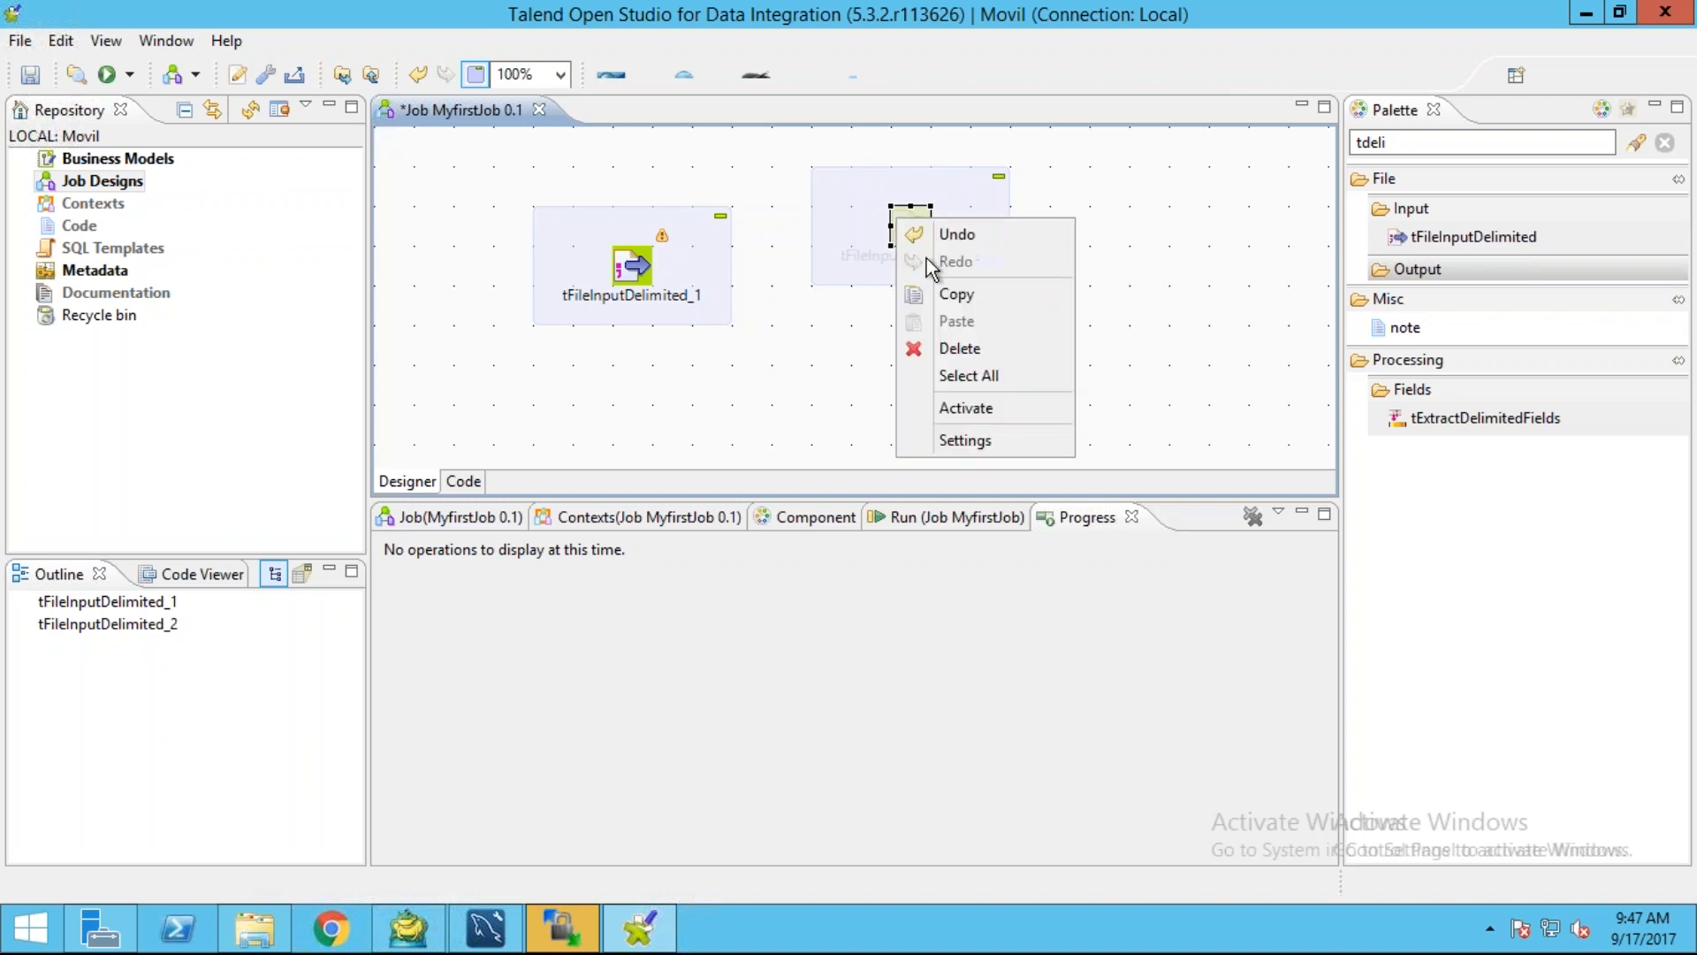
{"action": "left_click", "coordinate": [989, 420]}
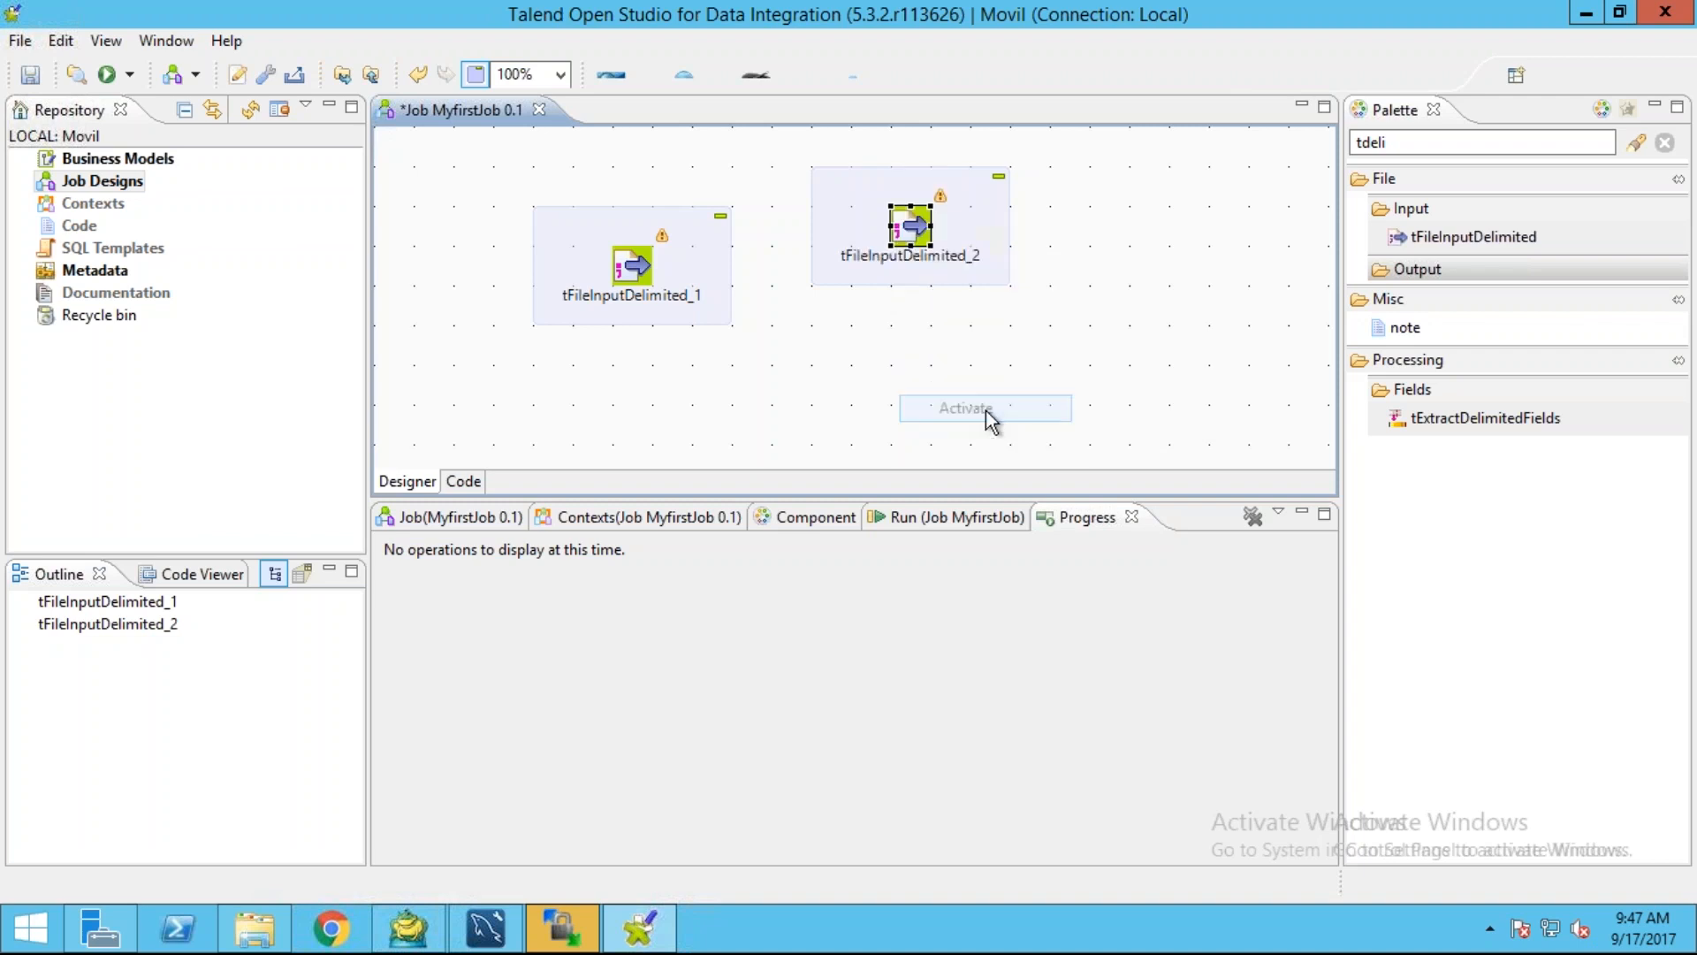
- Delete the second tFileInputDelimited component and move the remaining one to the upper middle of the canvas
{"action": "right_click", "coordinate": [897, 231]}
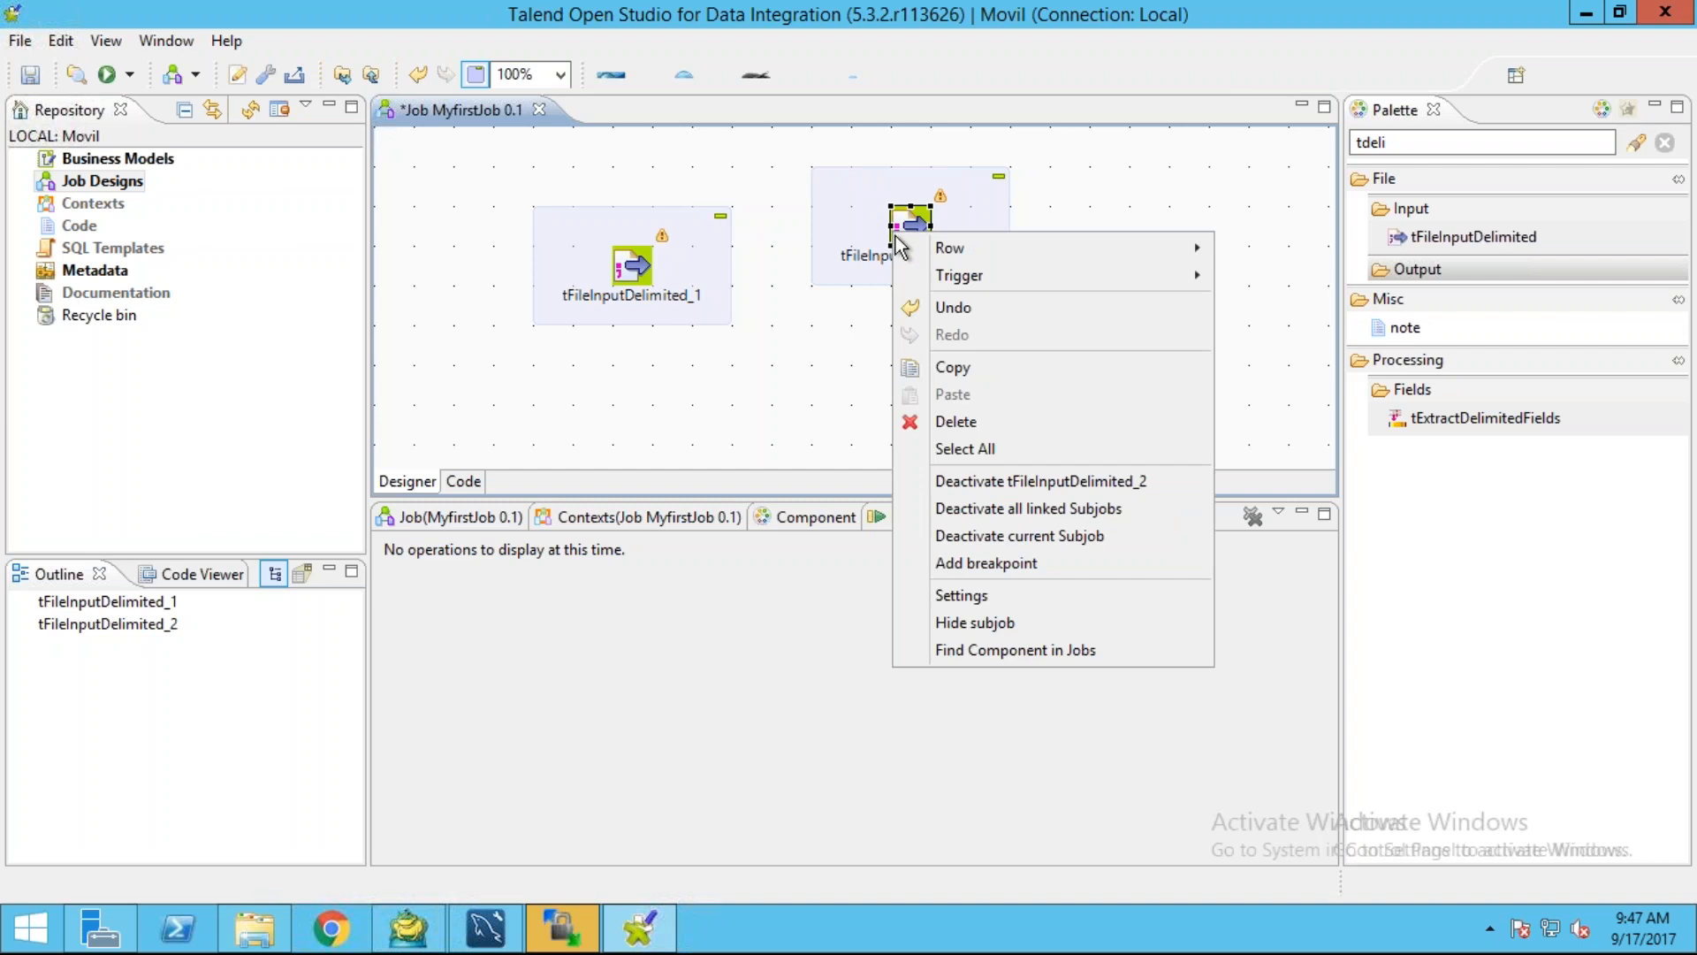
{"action": "left_click", "coordinate": [989, 426]}
{"action": "left_click_drag", "start_coordinate": [687, 229], "coordinate": [935, 222]}
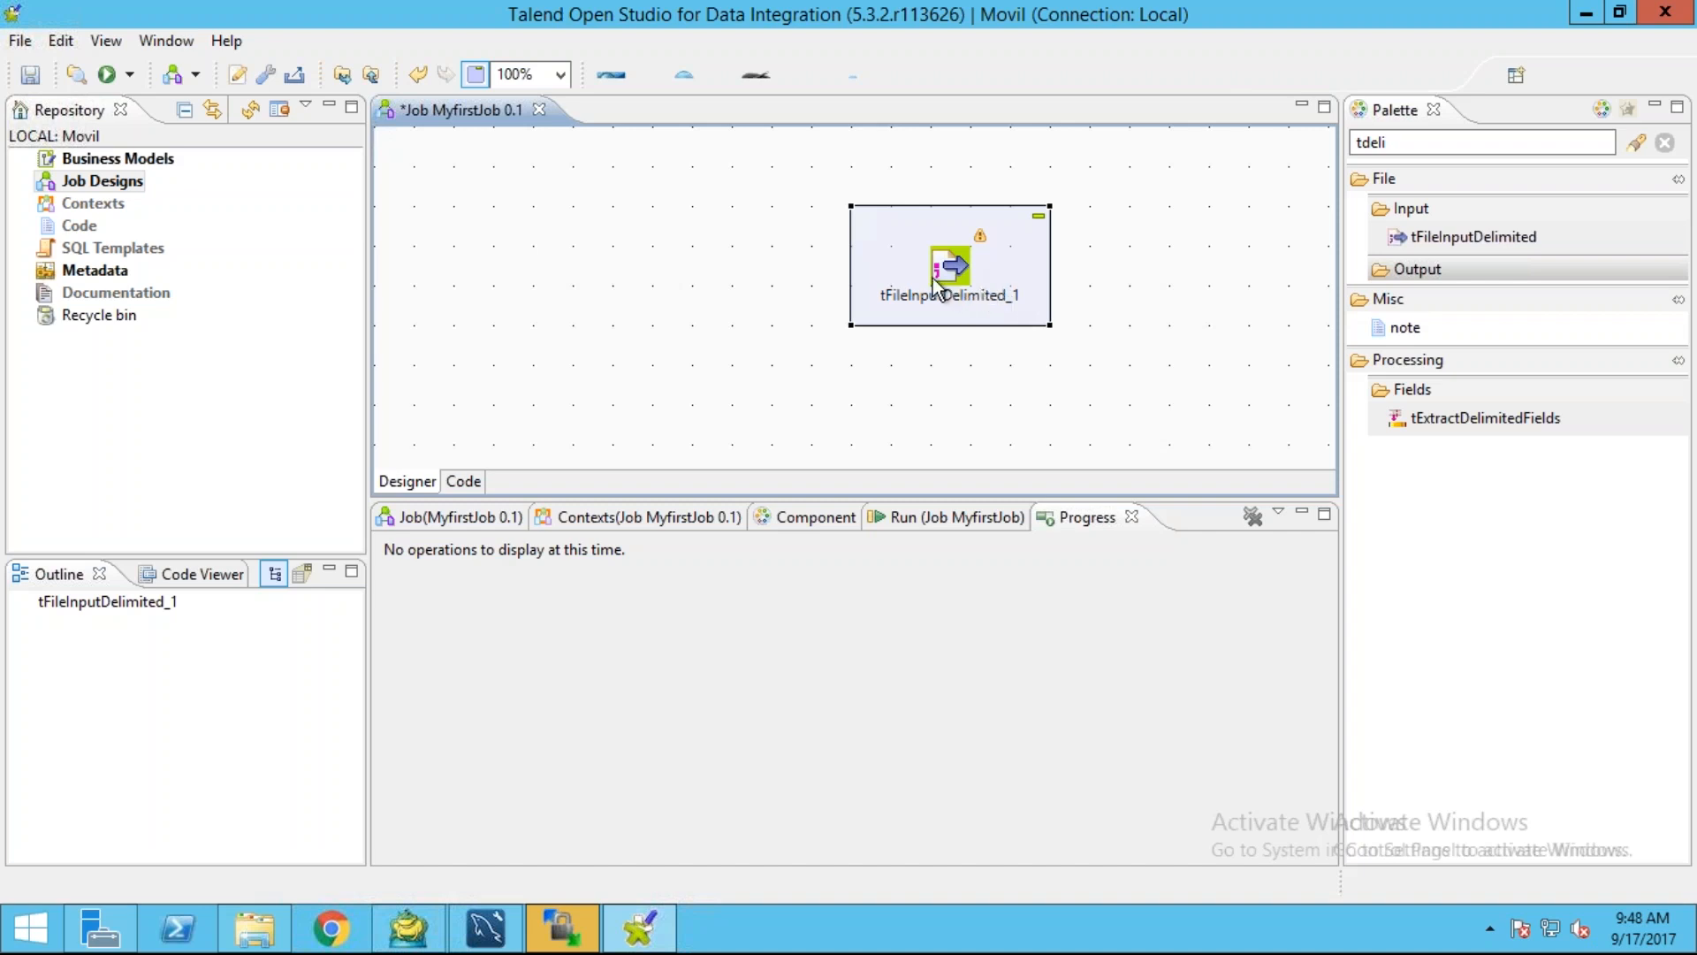
{"action": "left_click_drag", "start_coordinate": [946, 265], "coordinate": [832, 240]}
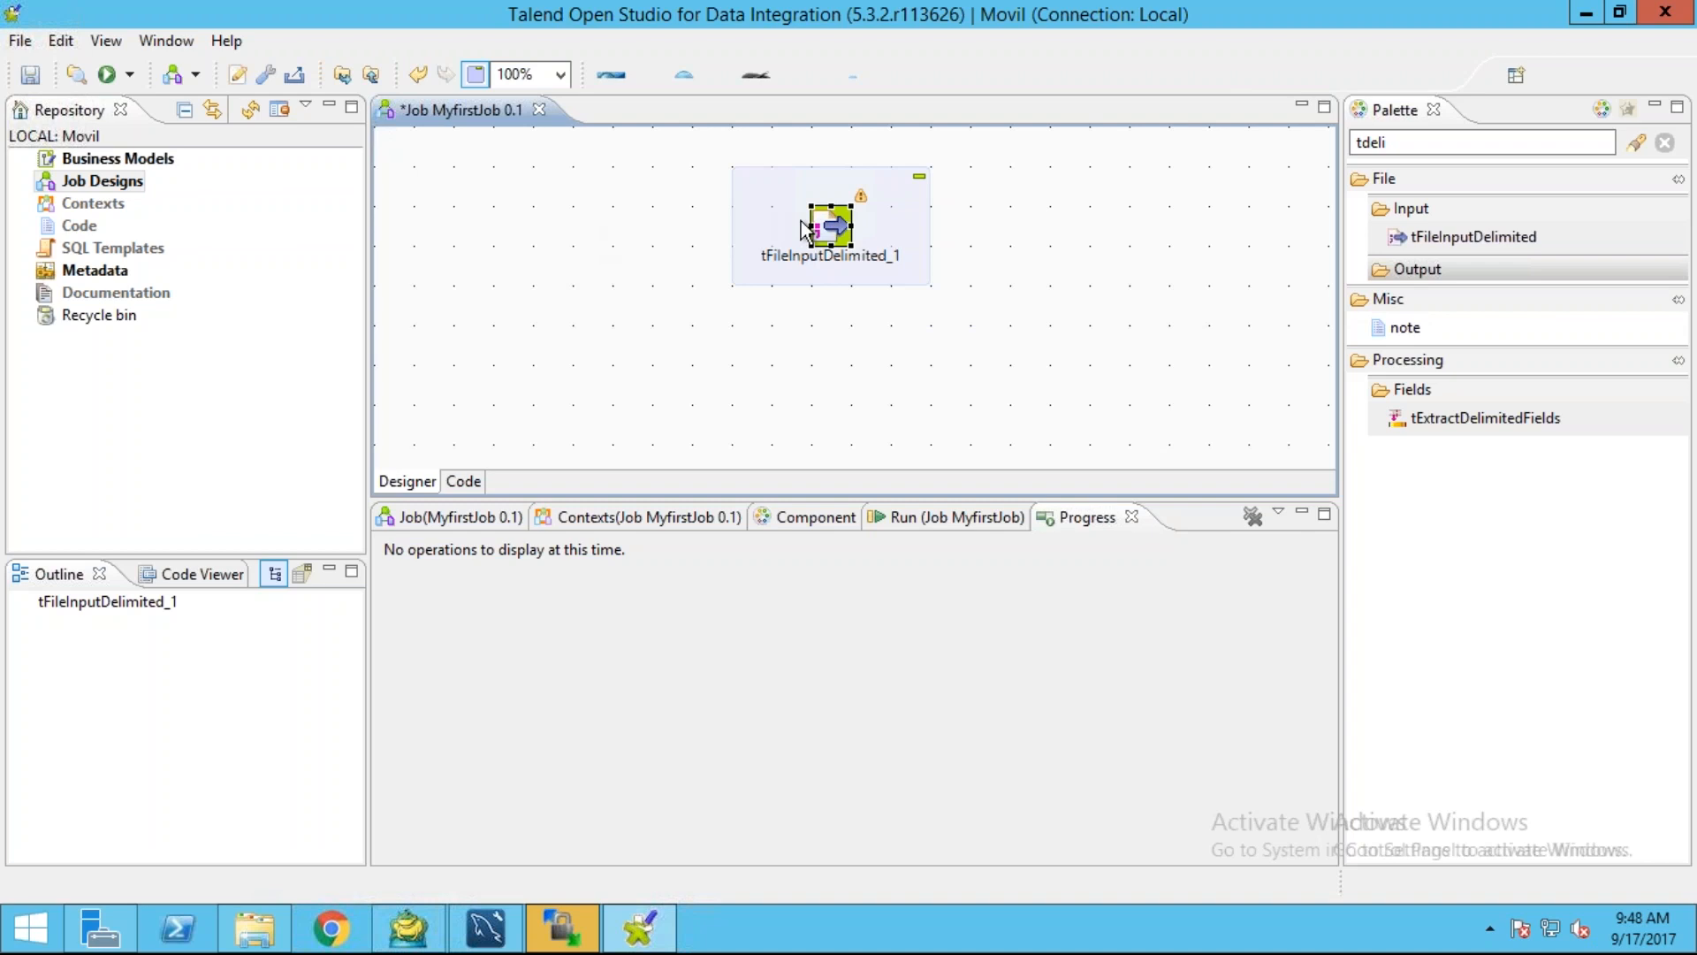
- Open the tFileInputDelimited component's settings and try adding a new column to its schema, discarding the edit
{"action": "double_click", "coordinate": [835, 232]}
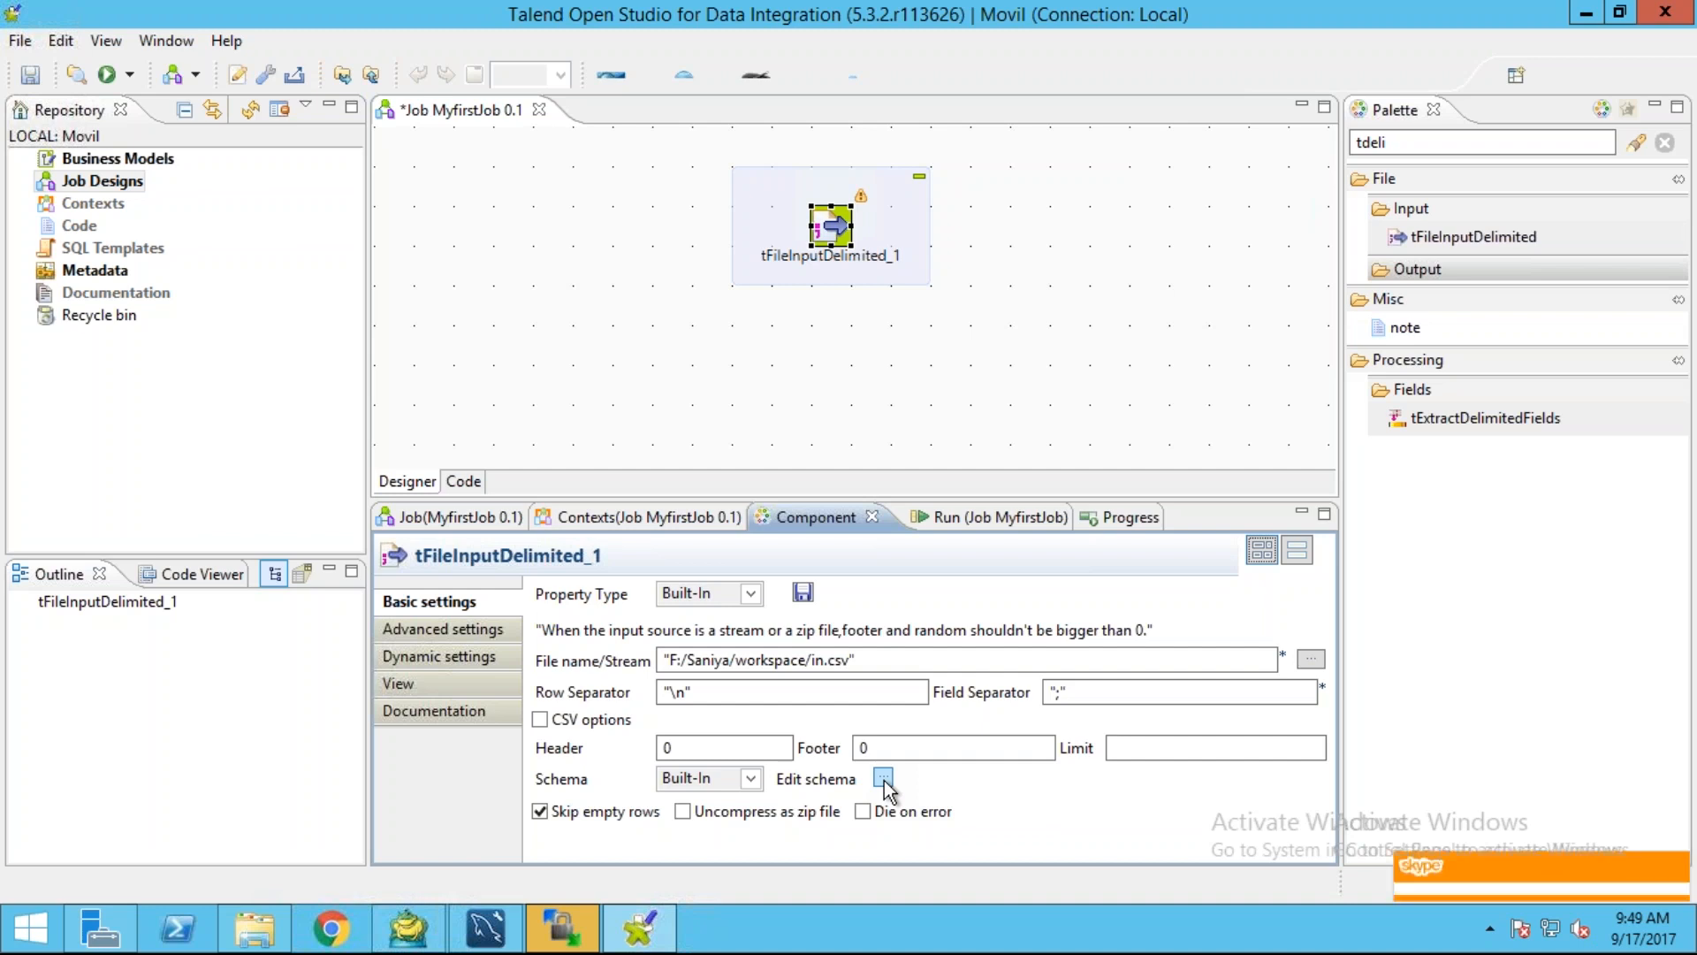
{"action": "left_click", "coordinate": [883, 779]}
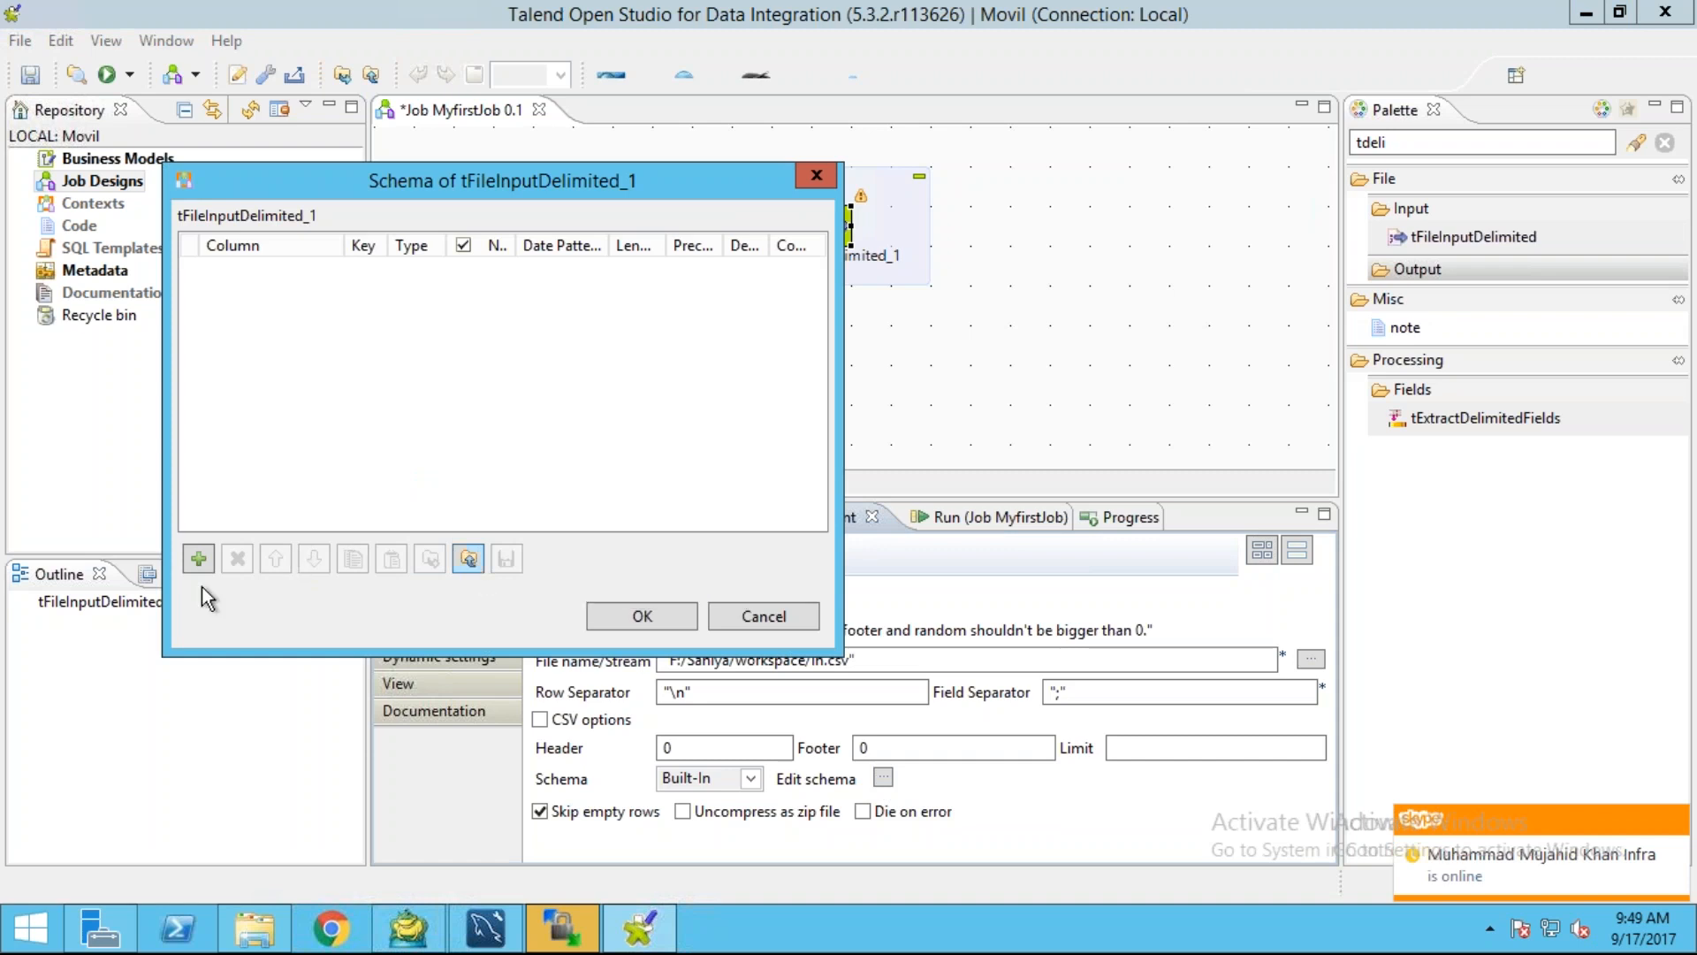
{"action": "left_click", "coordinate": [199, 558]}
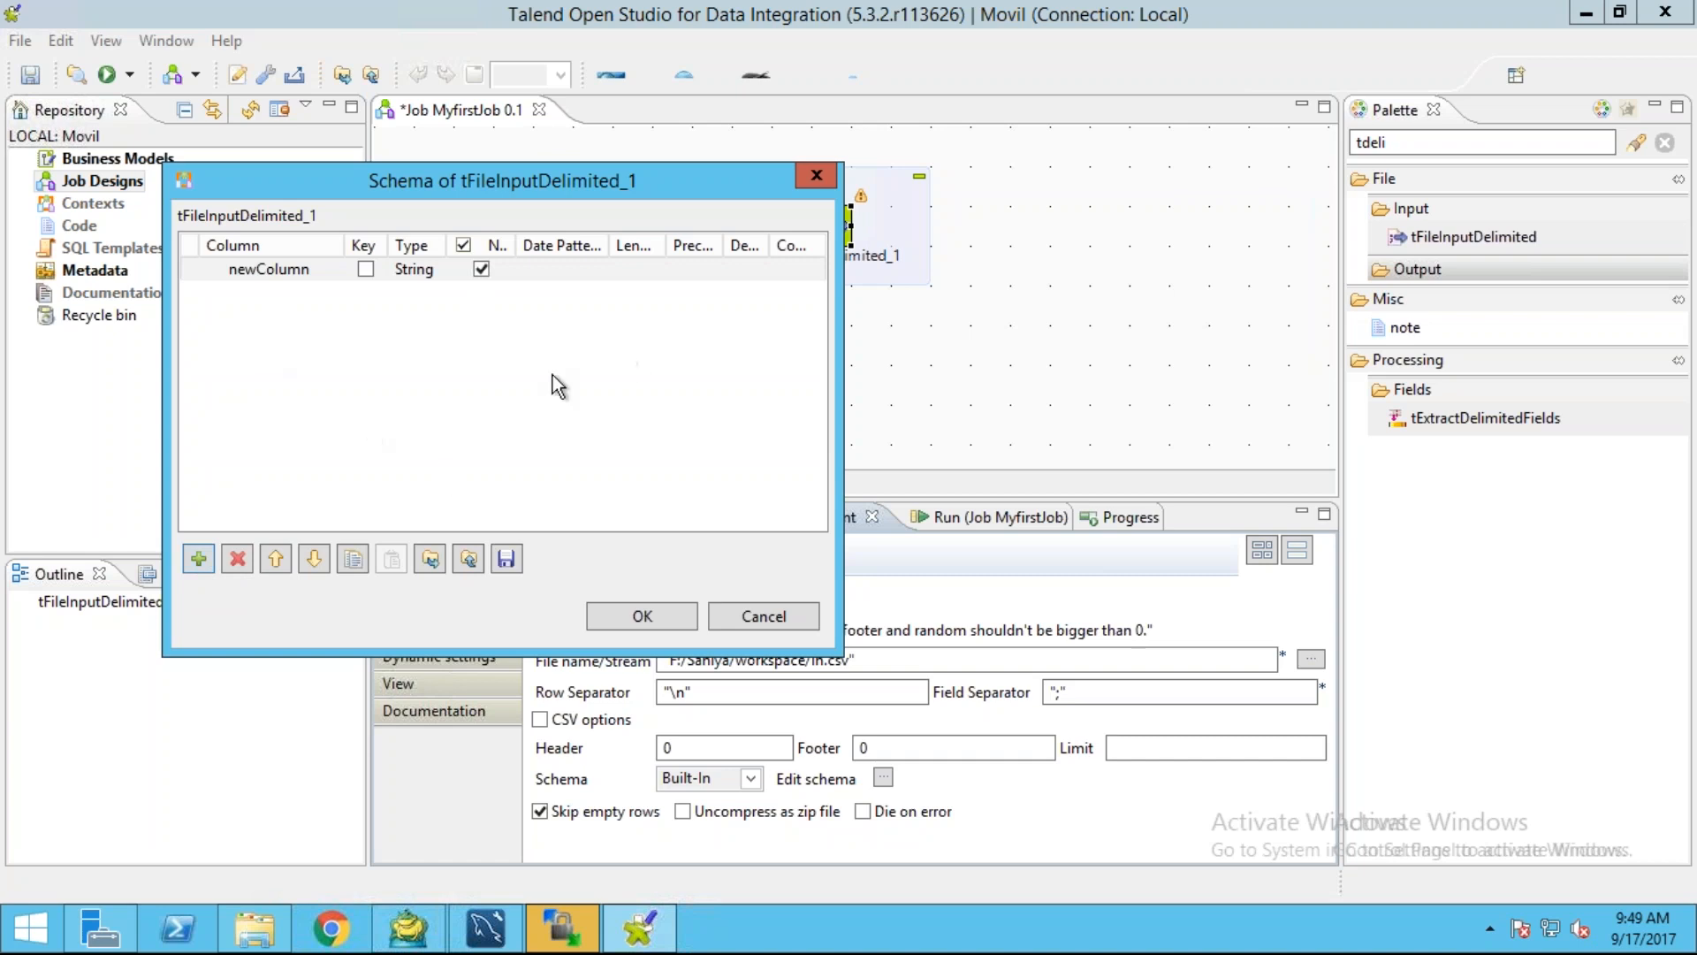
{"action": "left_click", "coordinate": [748, 619]}
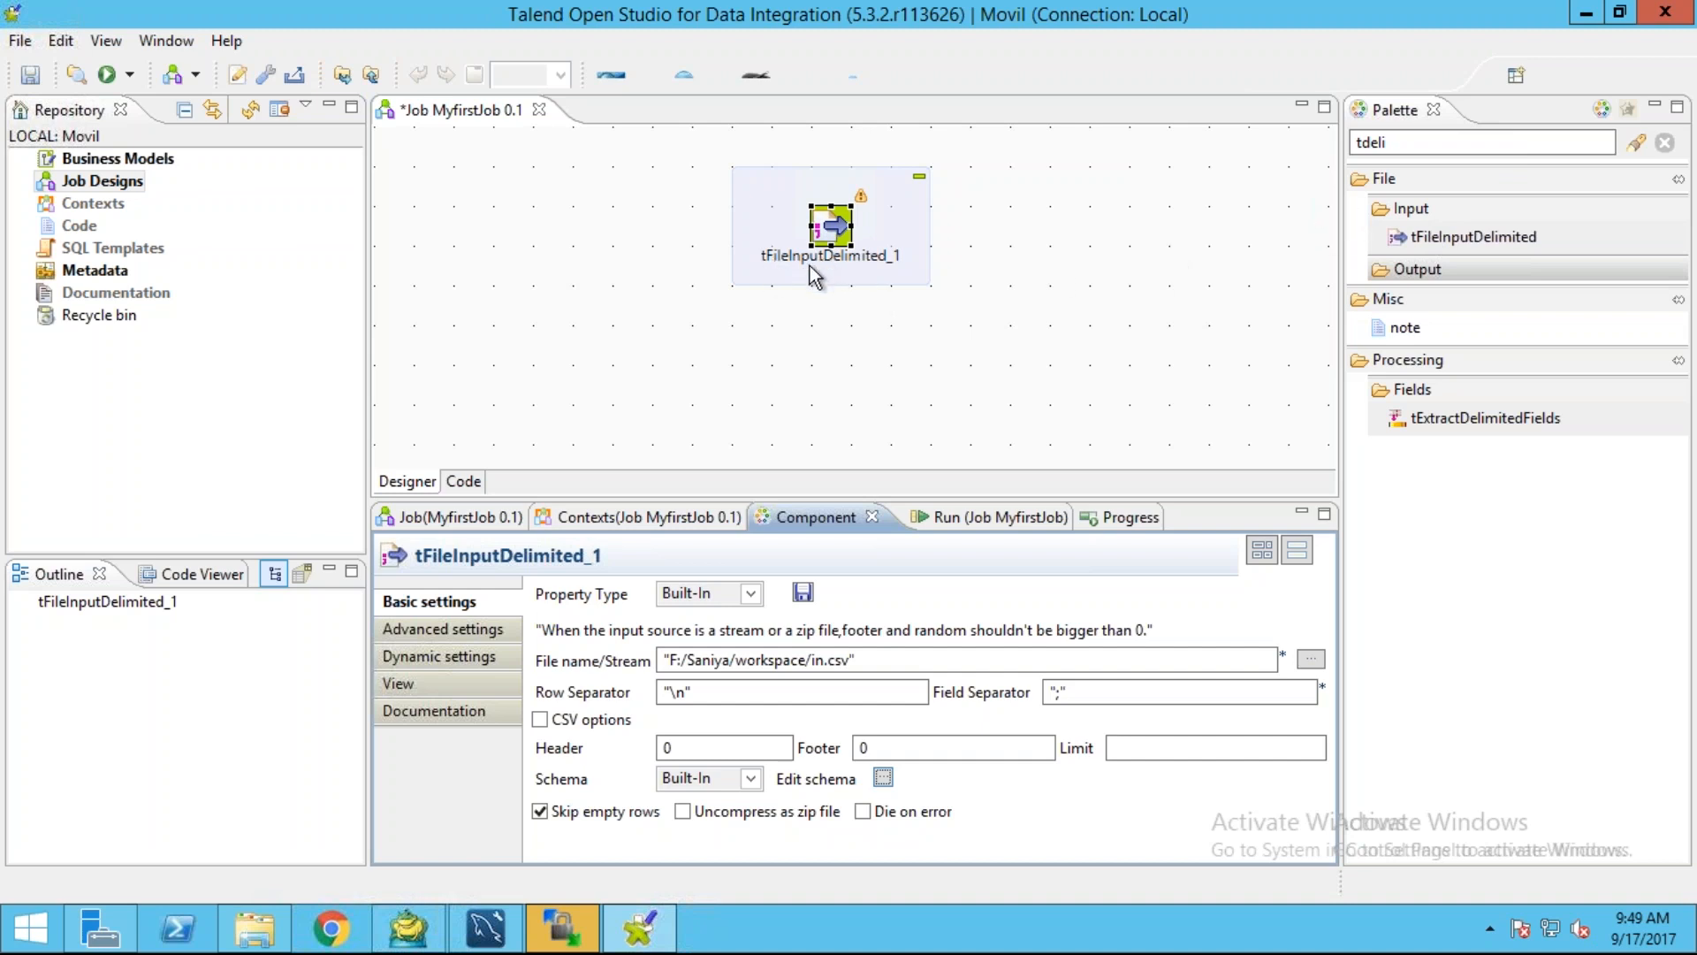
- Filter the component palette by 'tFileOut', add a tFileOutputDelimited component to the canvas, and place the input component to its left
{"action": "left_click", "coordinate": [1399, 148]}
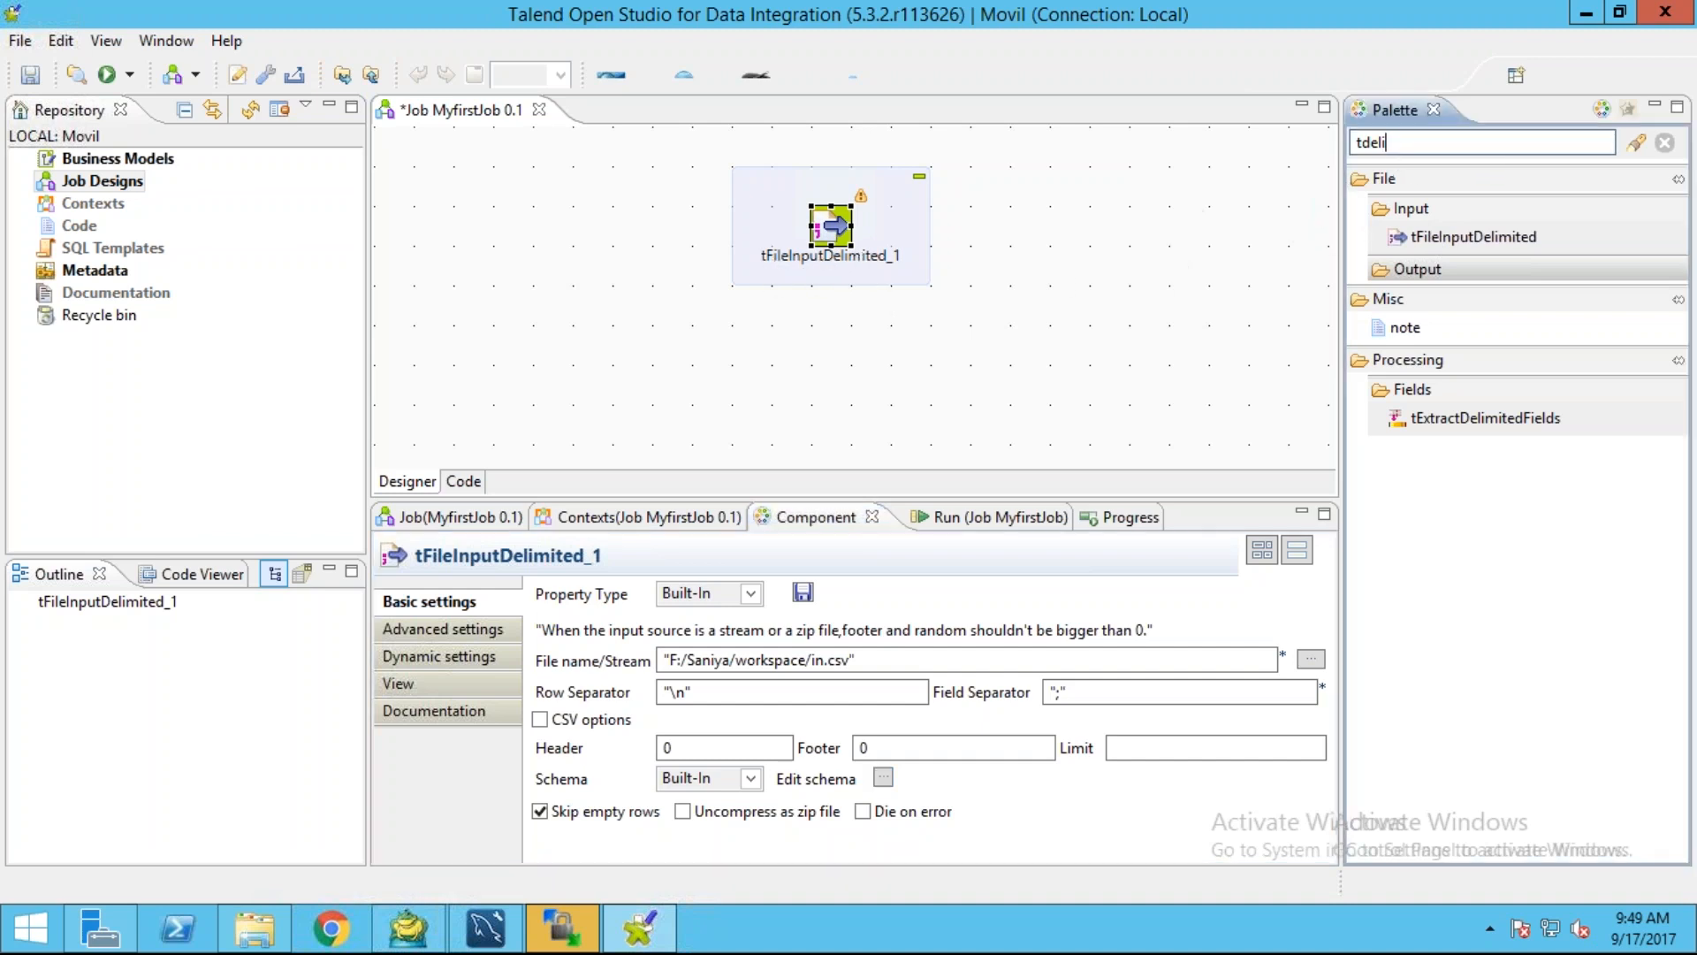
{"action": "key", "text": "BackSpace"}
{"action": "key", "text": "BackSpace"}
{"action": "key", "text": "BackSpace"}
{"action": "type", "text": "FileOut"}
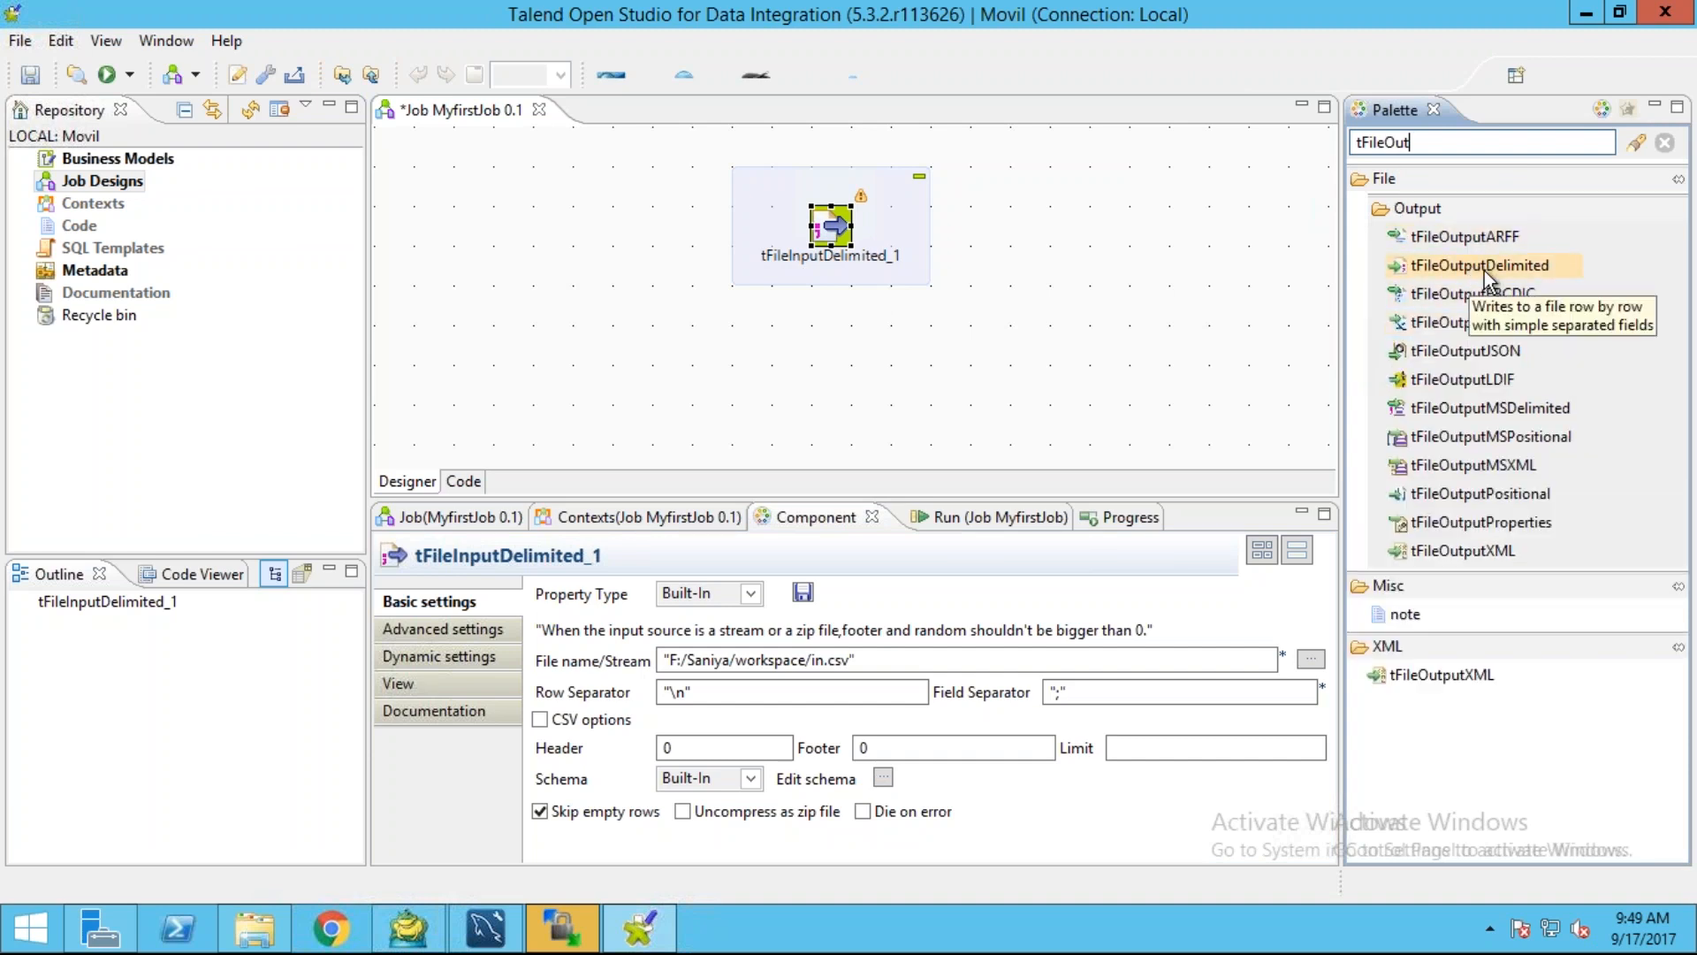
{"action": "left_click_drag", "start_coordinate": [1436, 278], "coordinate": [1044, 216]}
{"action": "left_click_drag", "start_coordinate": [821, 216], "coordinate": [637, 229]}
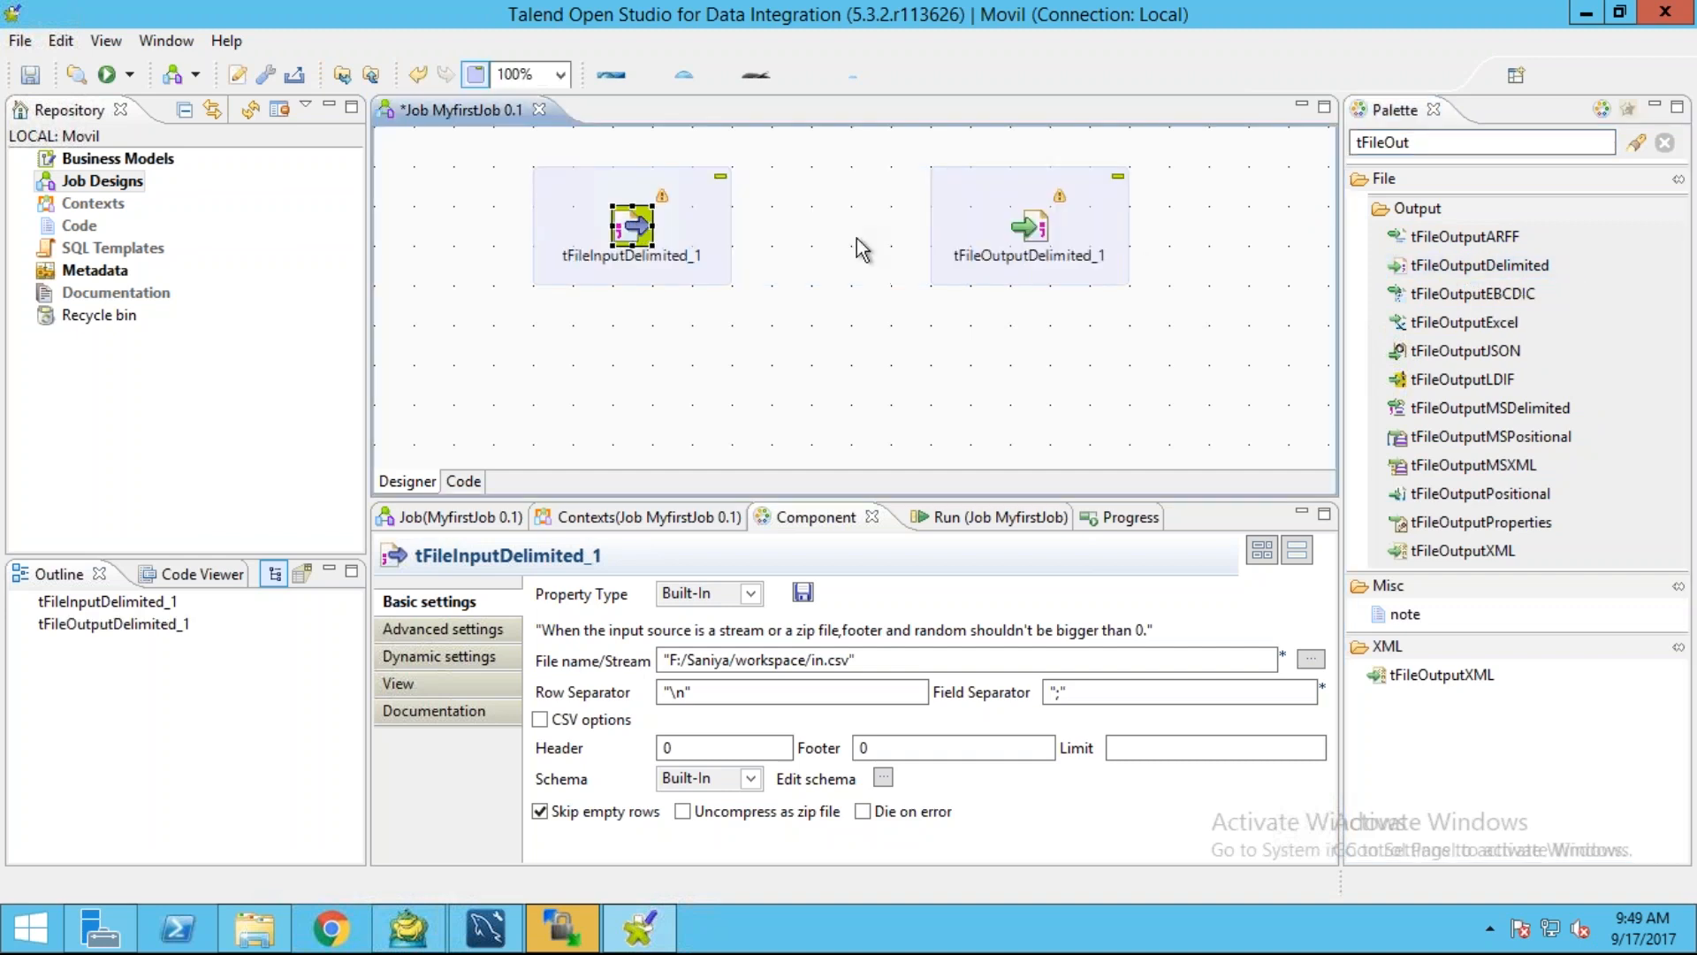
- Connect the tFileInputDelimited component to the tFileOutputDelimited component with a Main row link
{"action": "left_click", "coordinate": [1039, 229]}
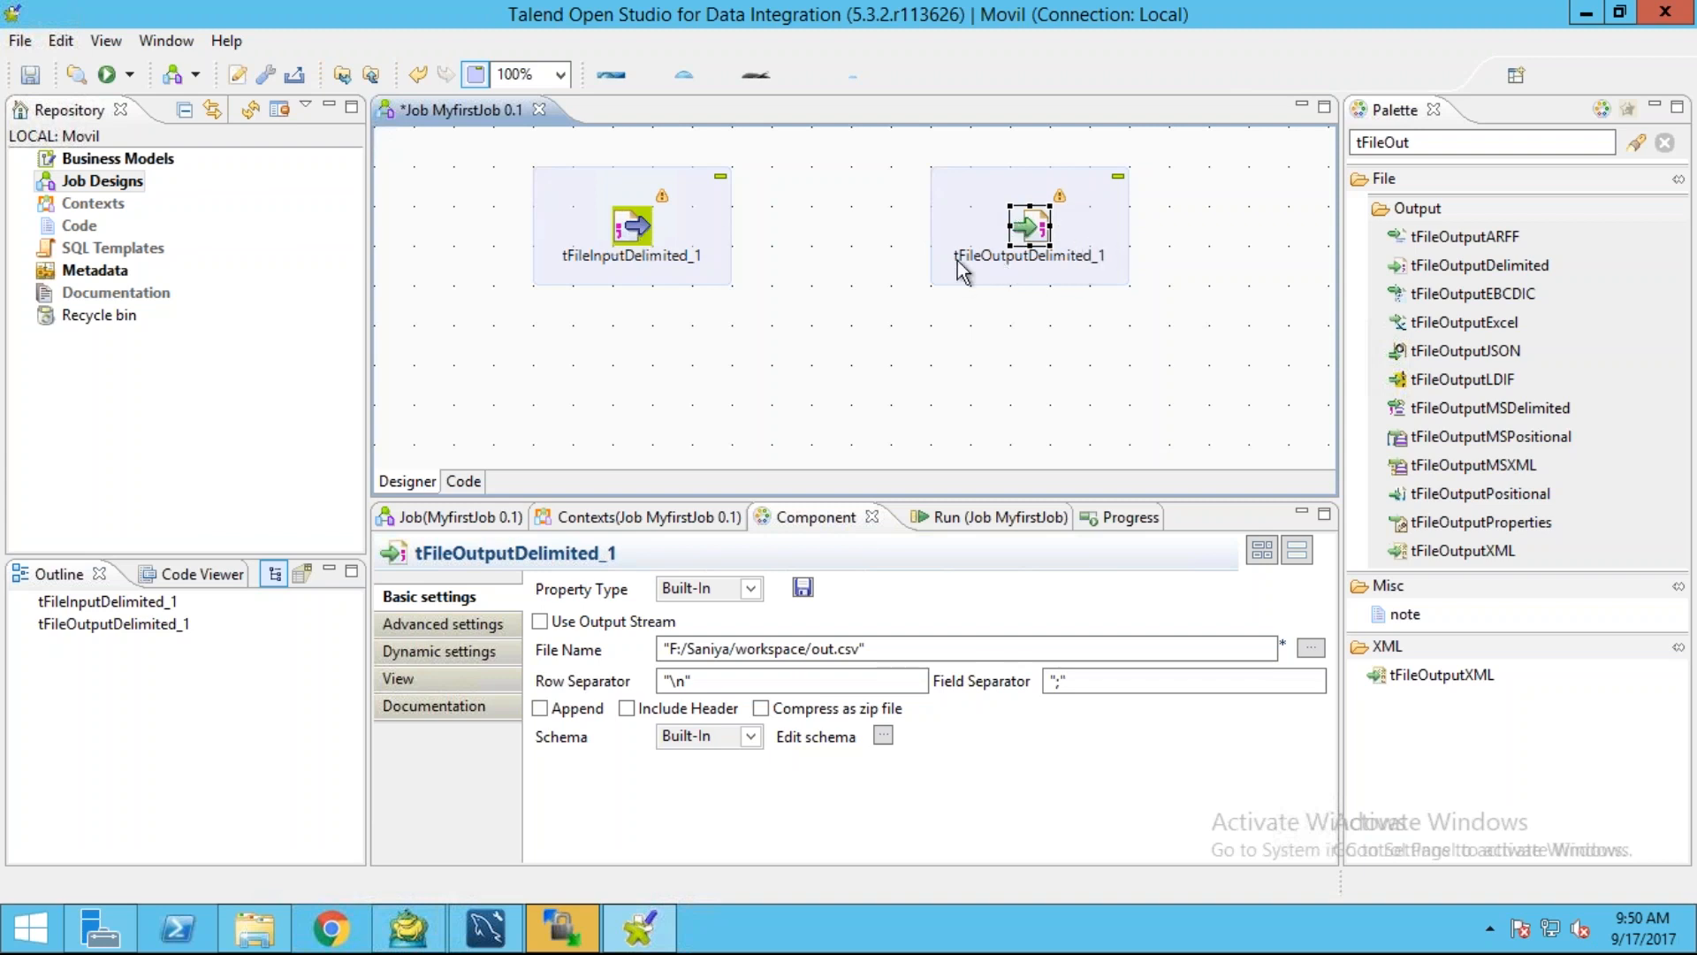
{"action": "right_click", "coordinate": [637, 220]}
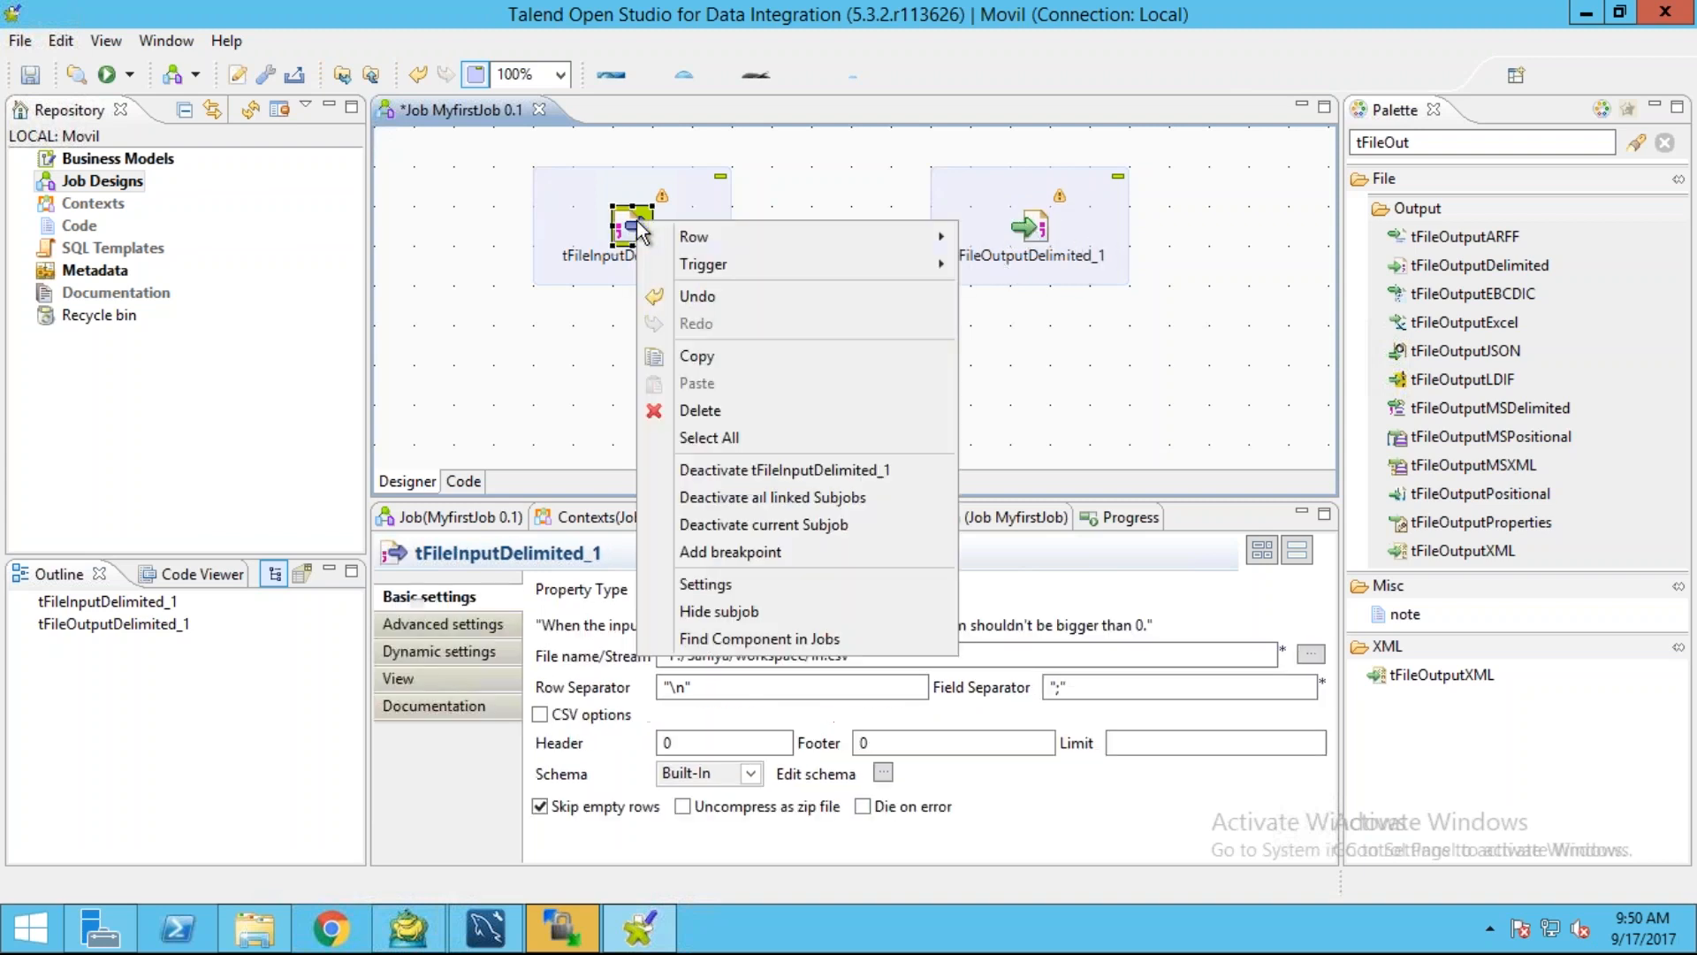
{"action": "mouse_move", "coordinate": [714, 231]}
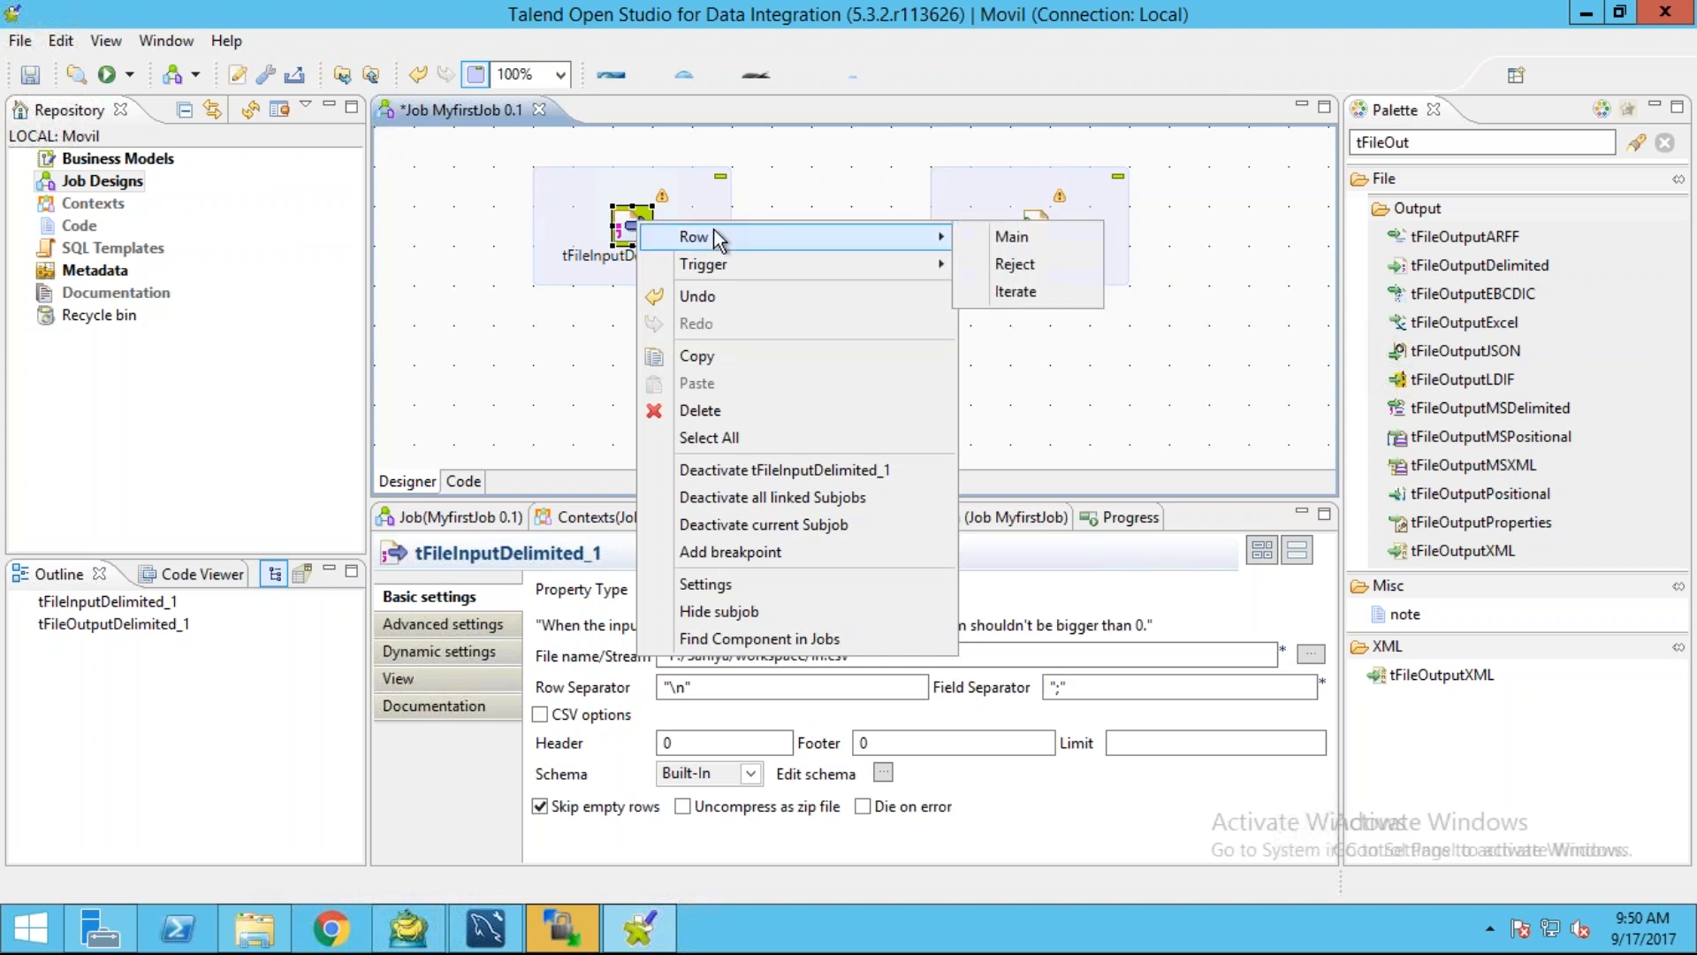
{"action": "left_click", "coordinate": [518, 294]}
{"action": "left_click", "coordinate": [630, 226]}
{"action": "right_click", "coordinate": [626, 227]}
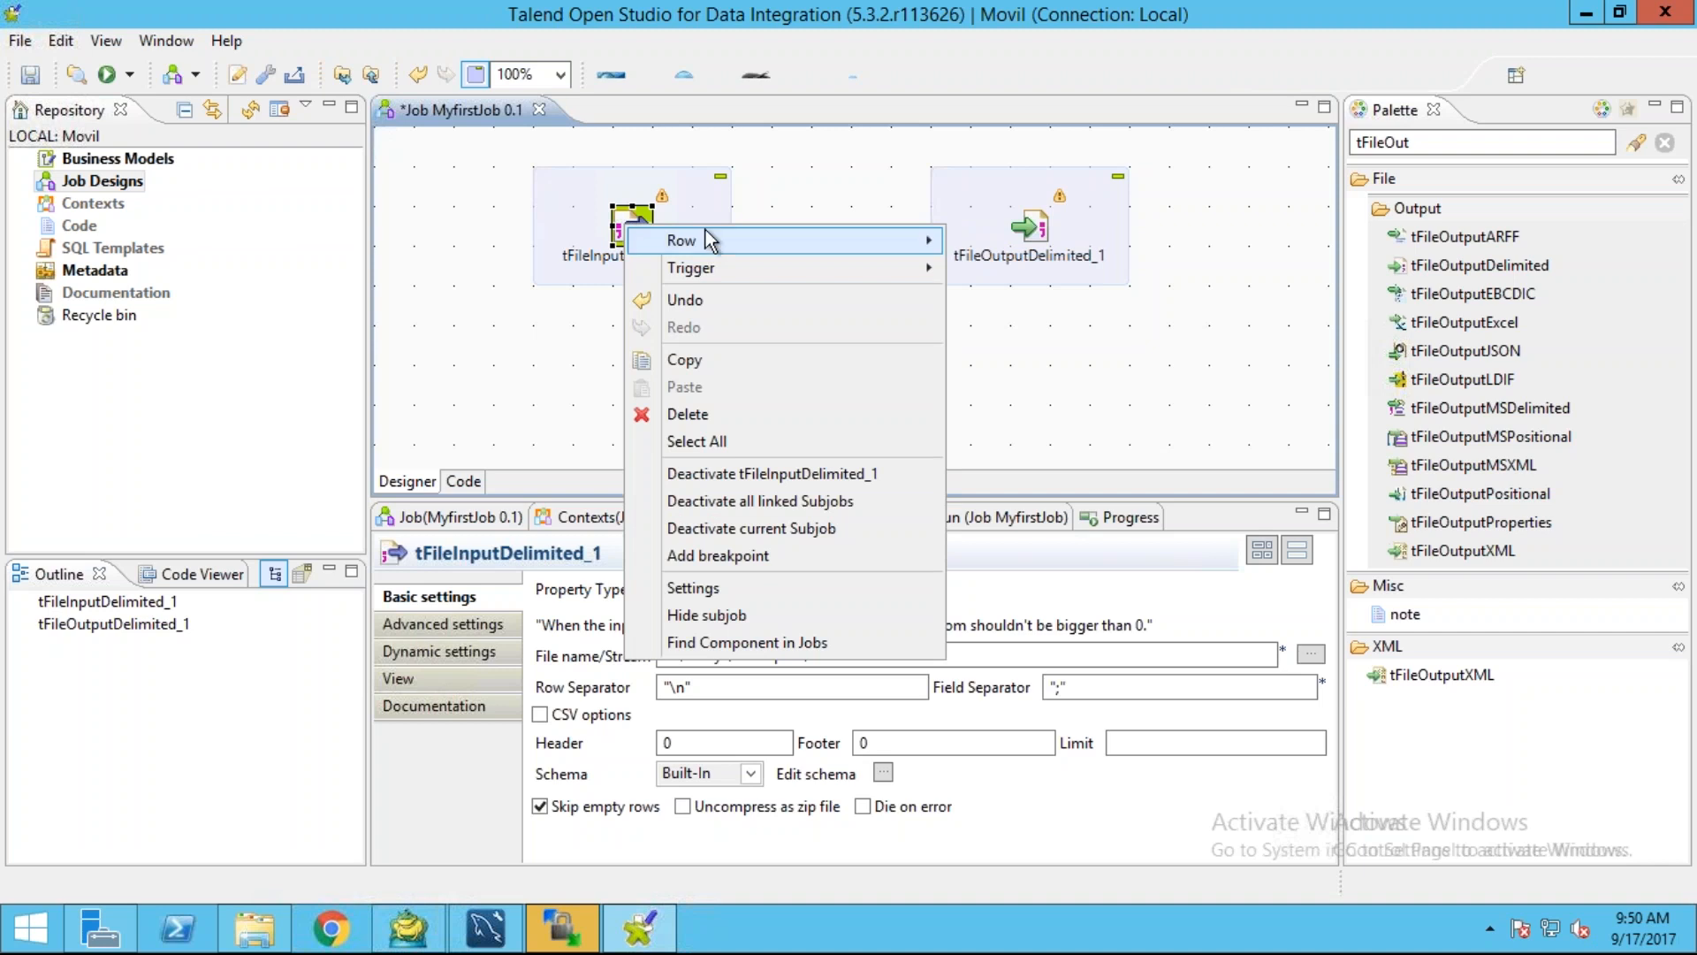
{"action": "mouse_move", "coordinate": [705, 241]}
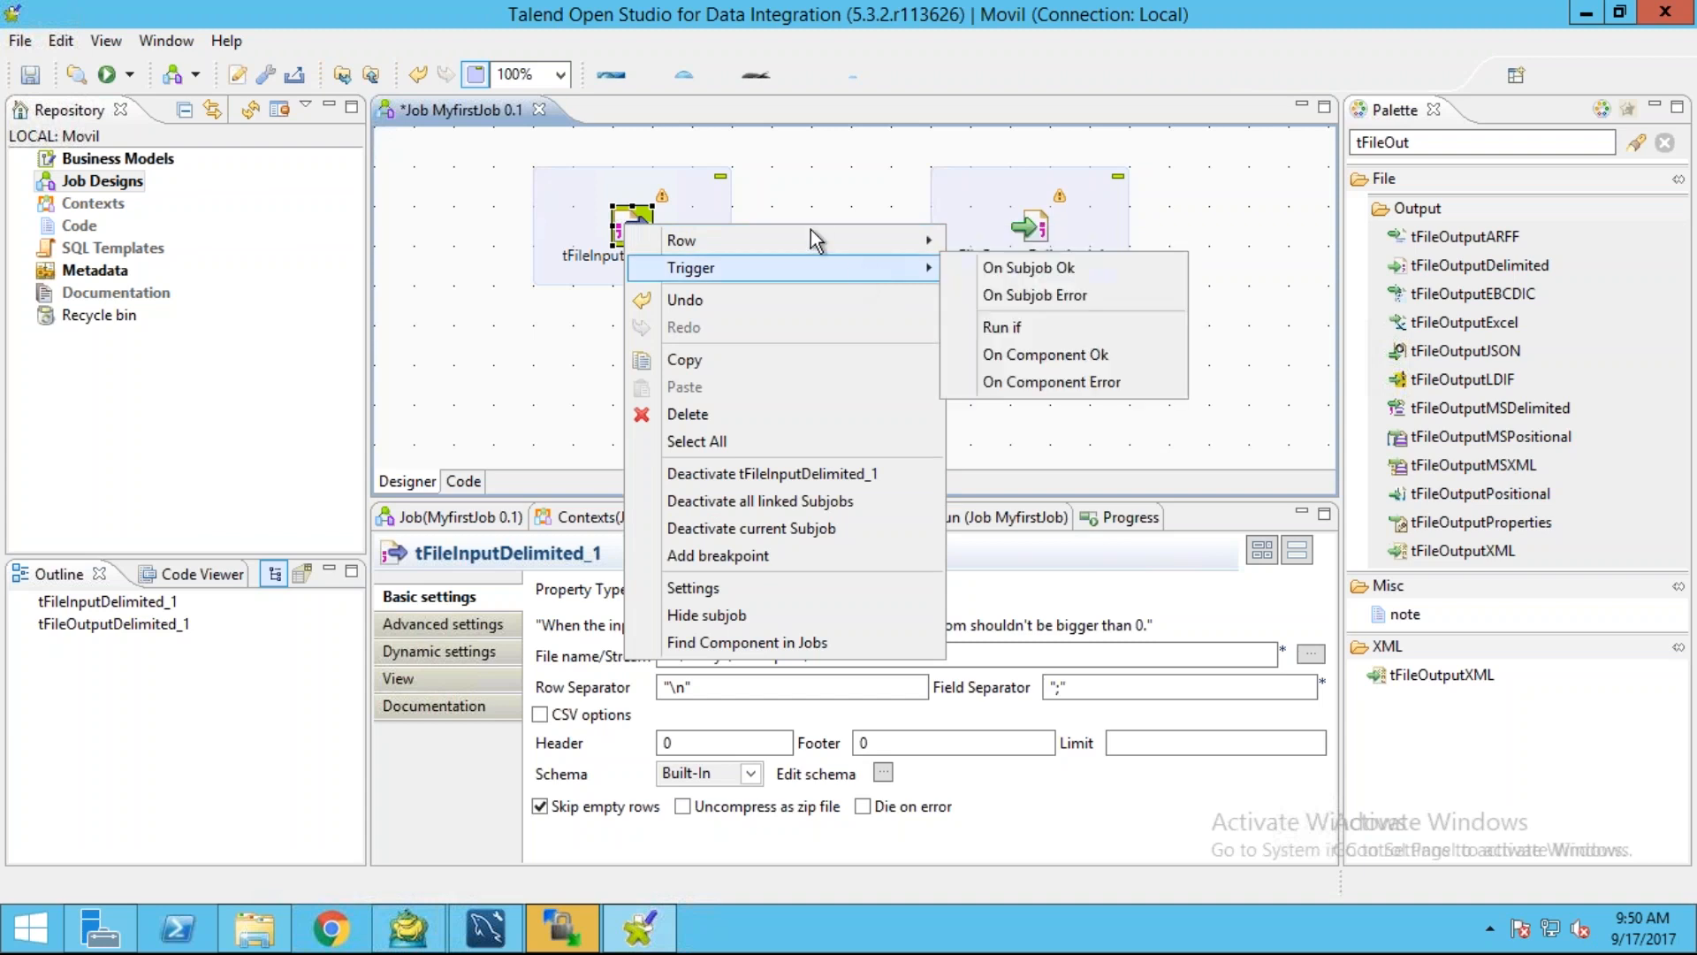
{"action": "mouse_move", "coordinate": [789, 262]}
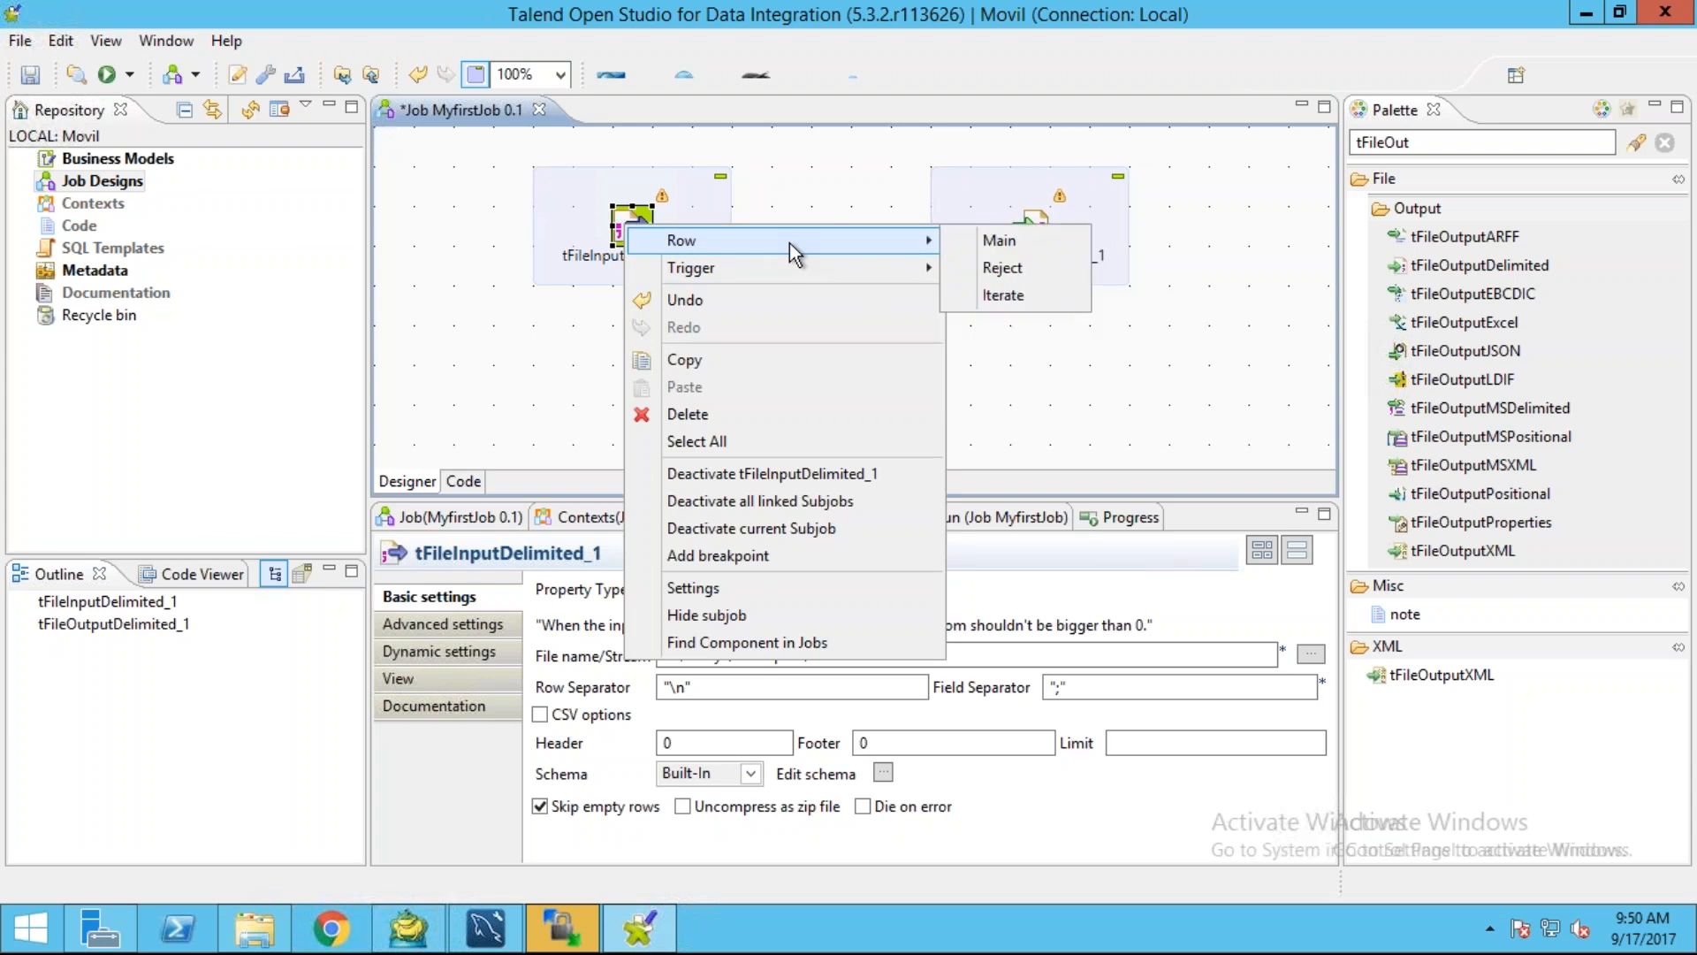
{"action": "left_click", "coordinate": [1015, 248]}
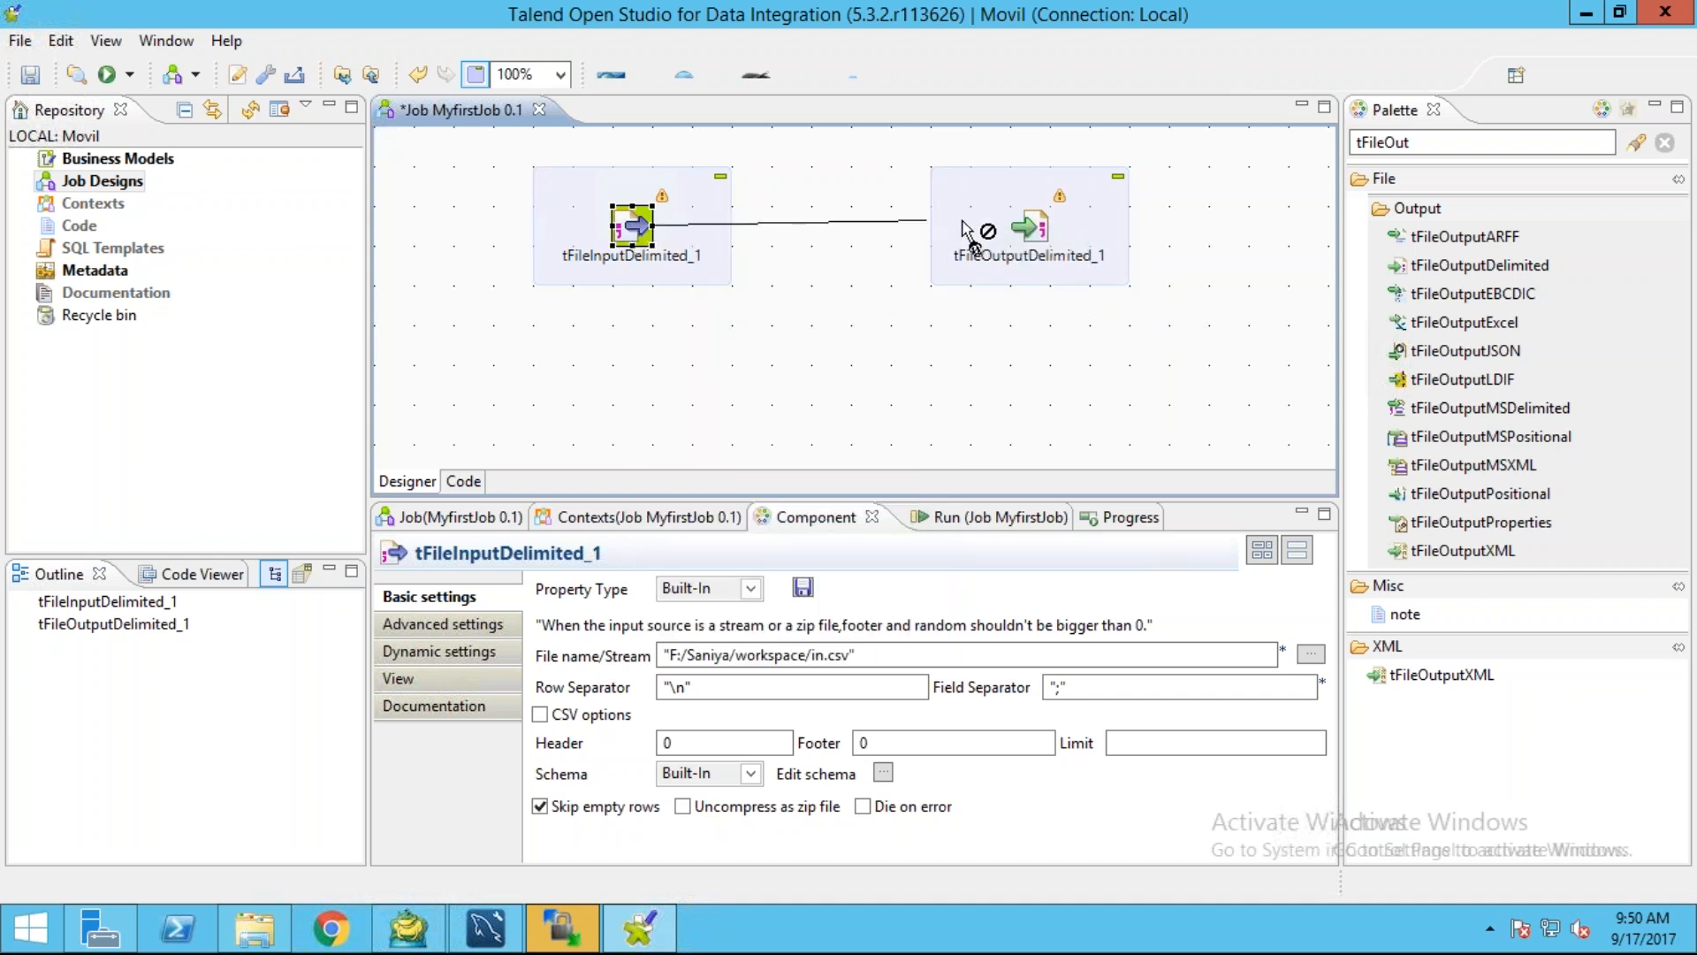
{"action": "left_click", "coordinate": [1025, 231]}
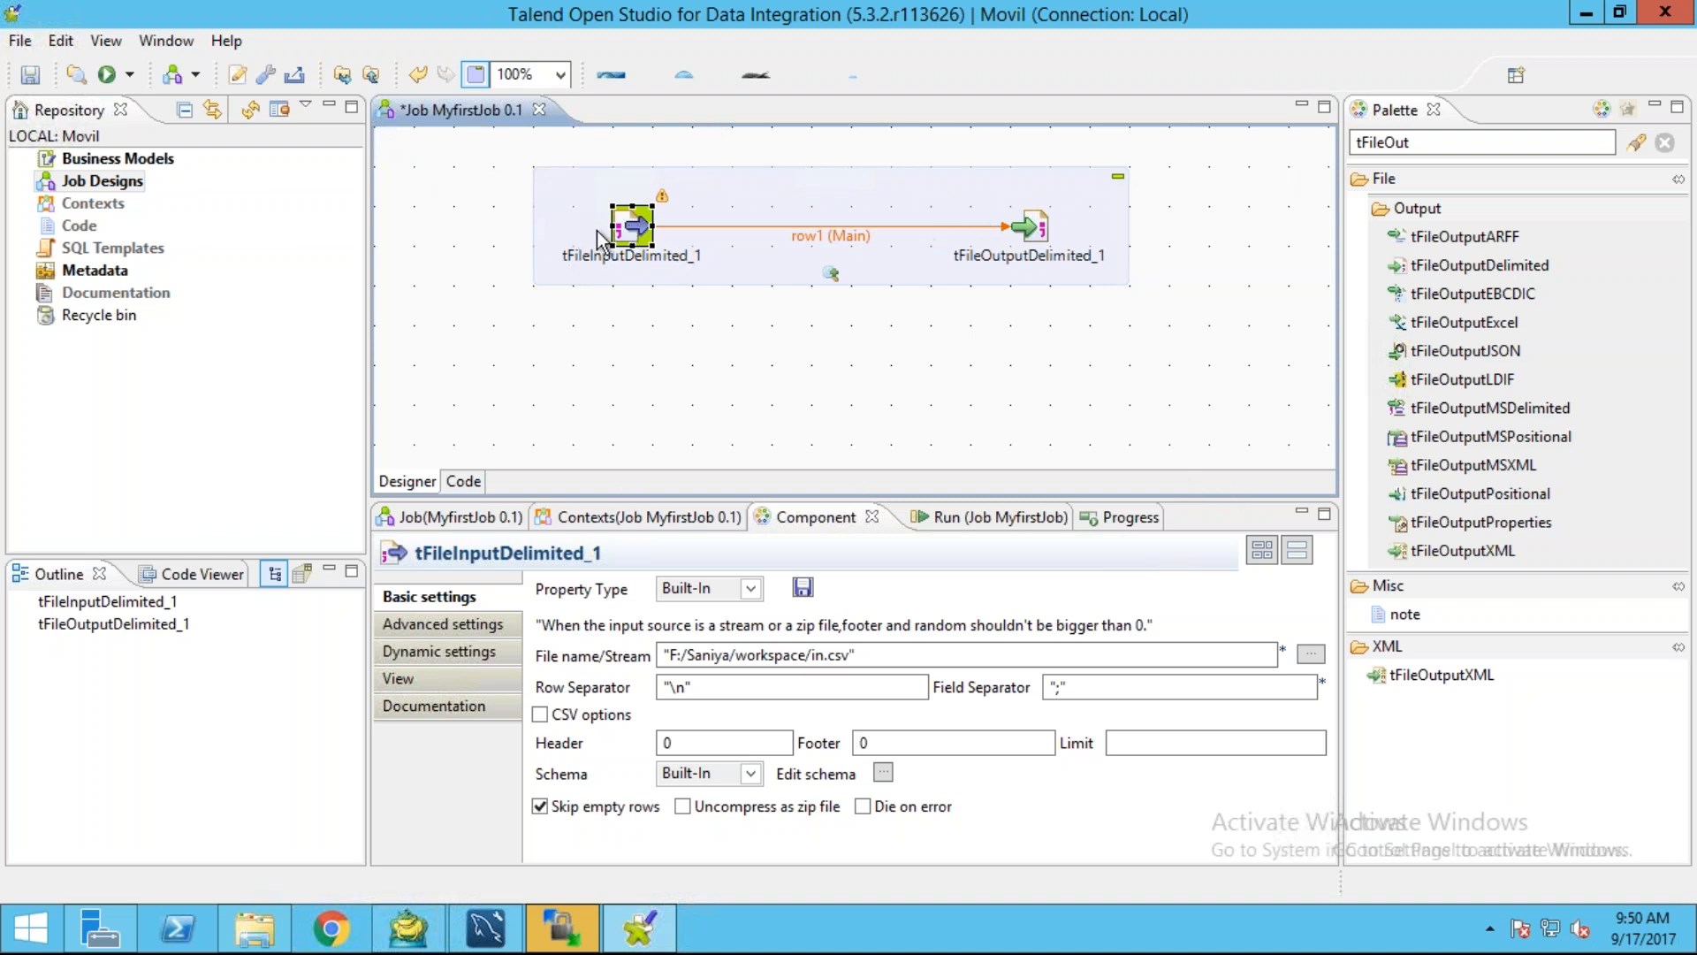
- Review the basic settings of the linked delimited input and output components
{"action": "left_click", "coordinate": [1029, 227]}
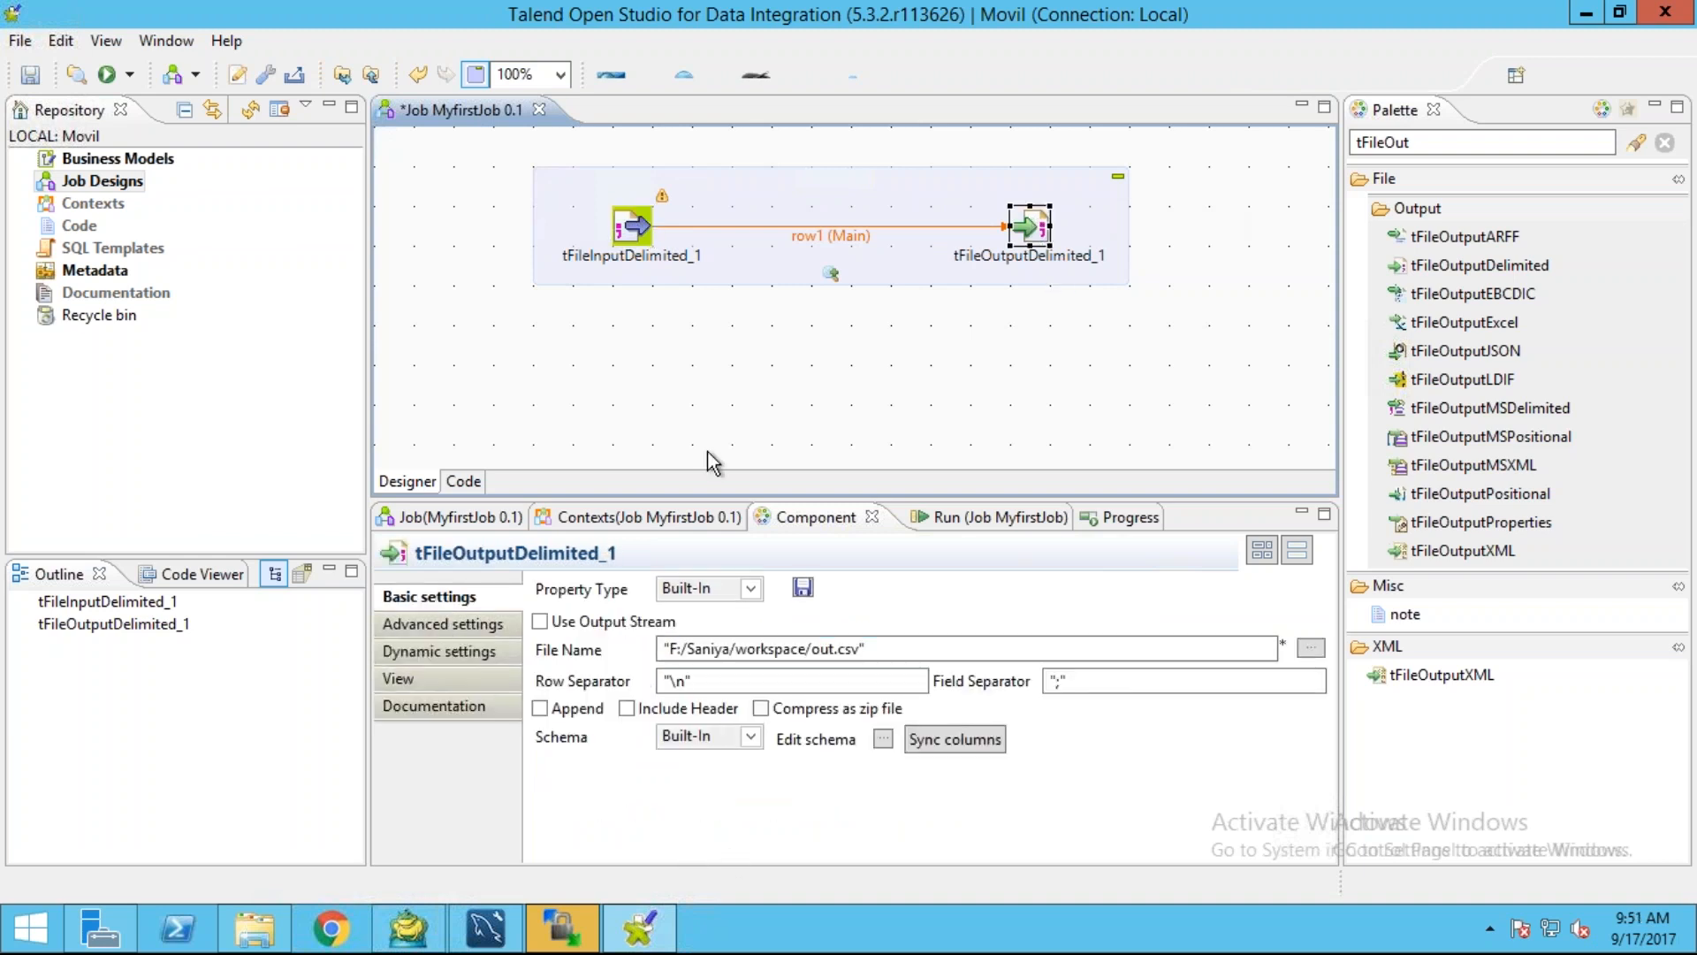
{"action": "left_click", "coordinate": [634, 232]}
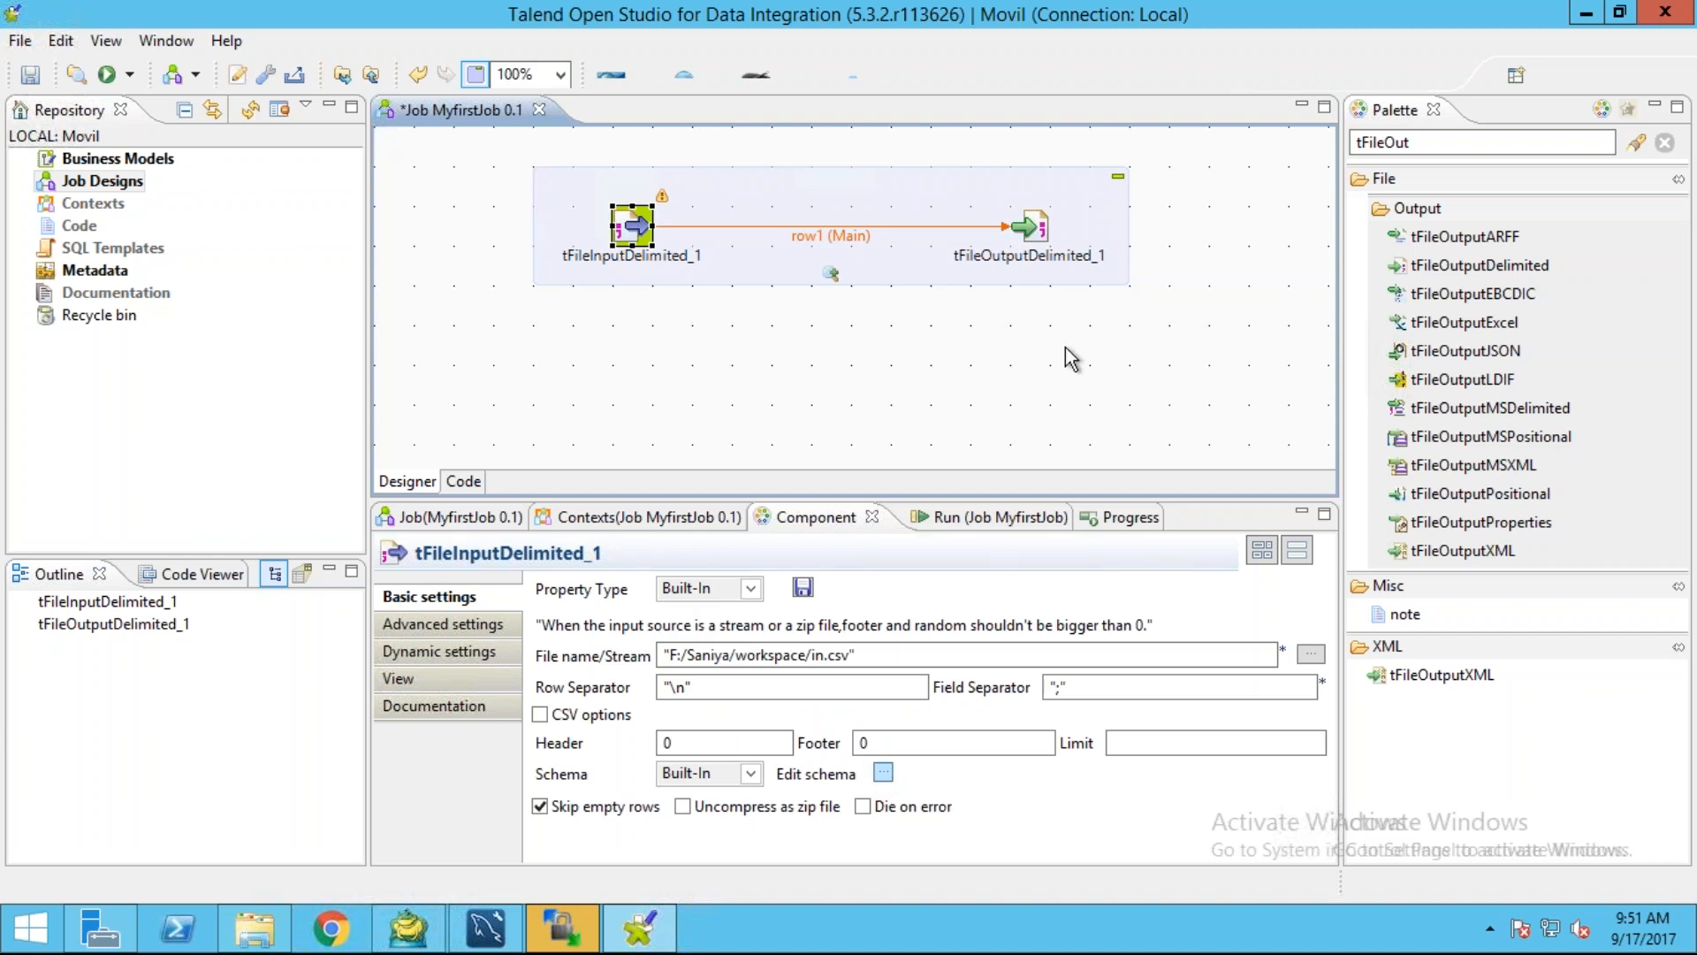
{"action": "left_click", "coordinate": [1035, 231]}
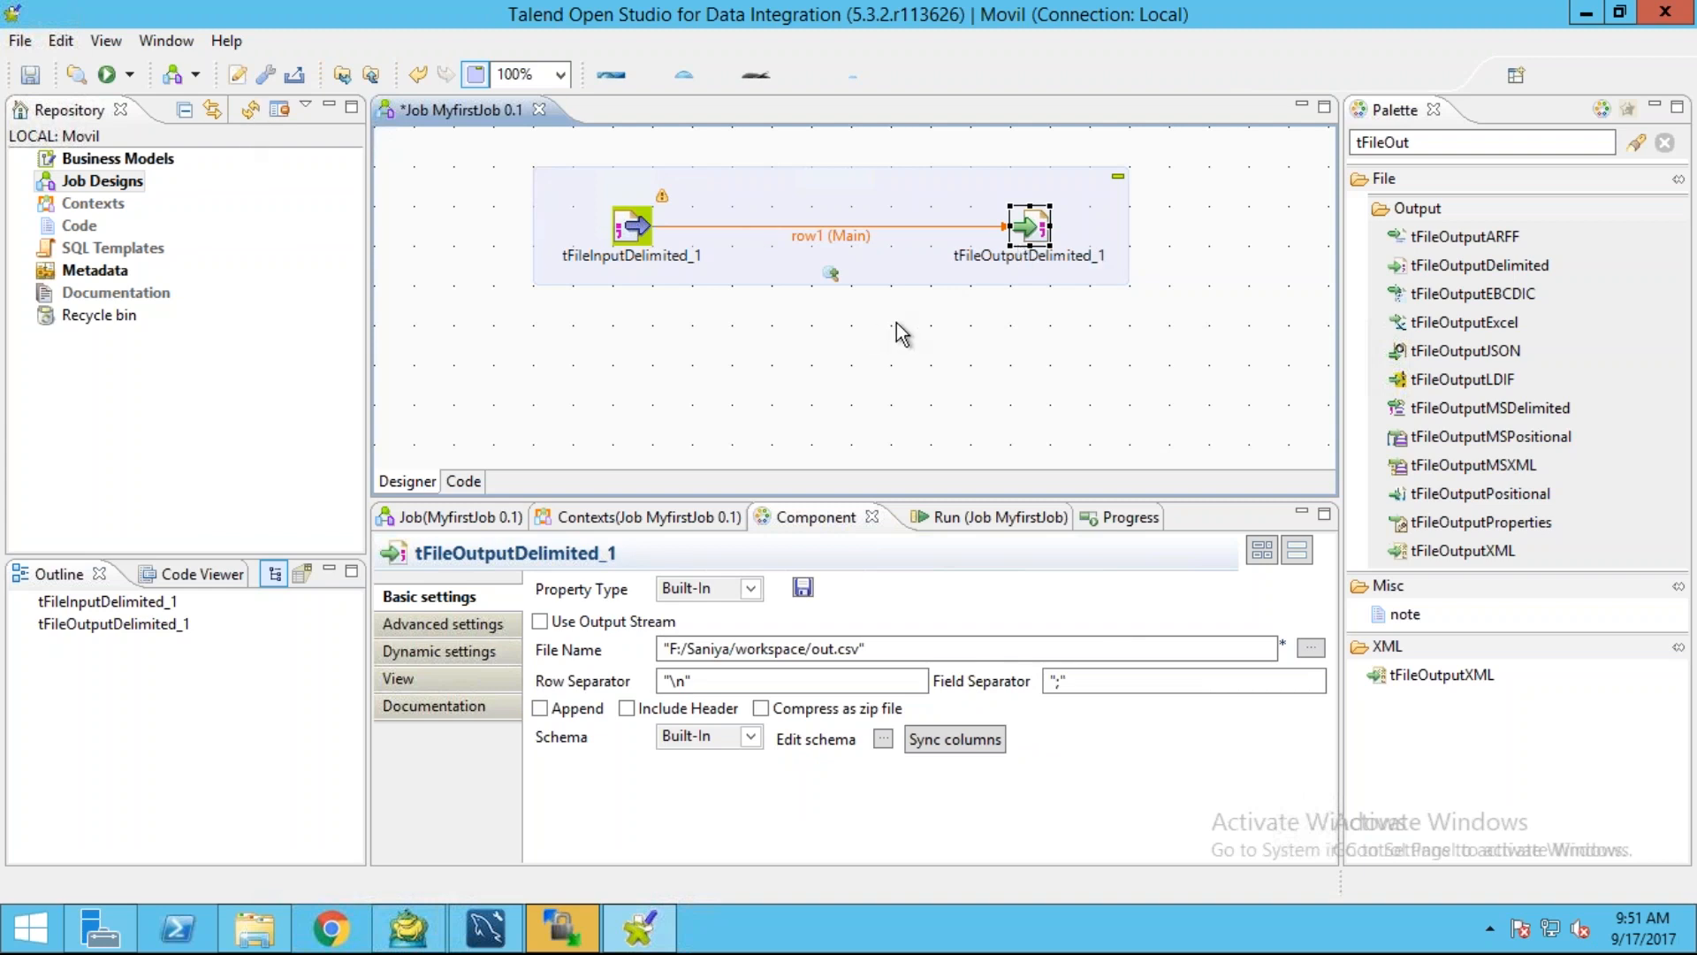
- Try to find Excel file components by searching the palette for 'tfileexc'
{"action": "left_click", "coordinate": [1586, 144]}
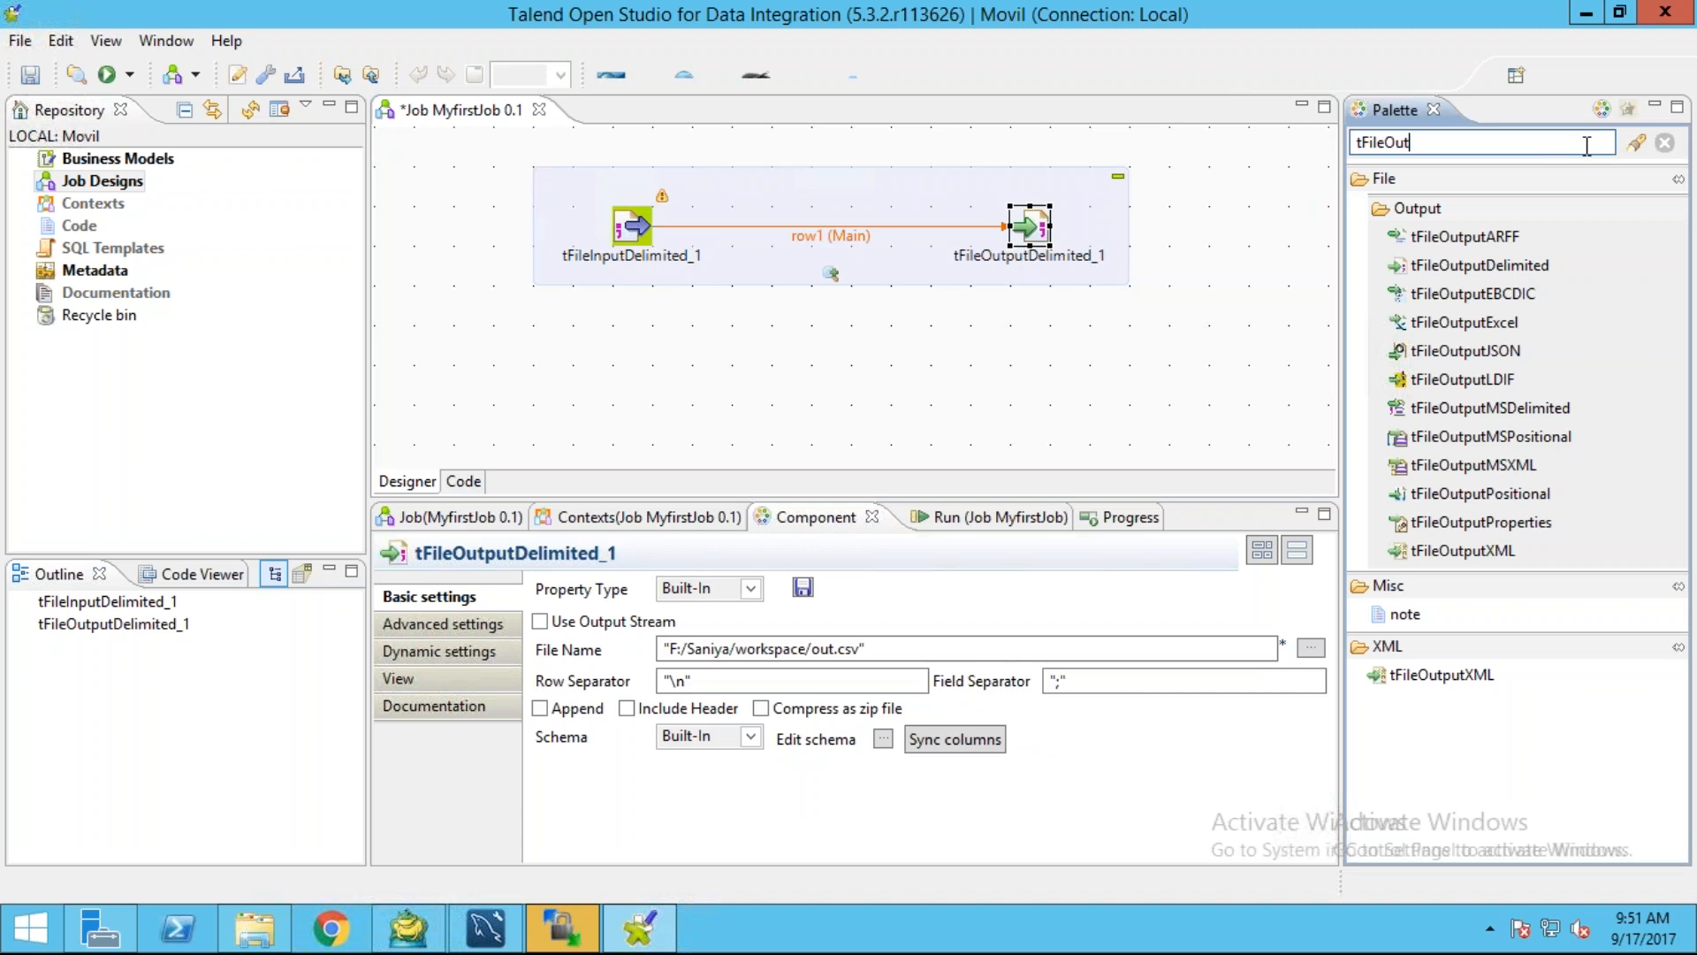
{"action": "key", "text": "ctrl+a"}
{"action": "type", "text": "tfileexc"}
{"action": "key", "text": "Return"}
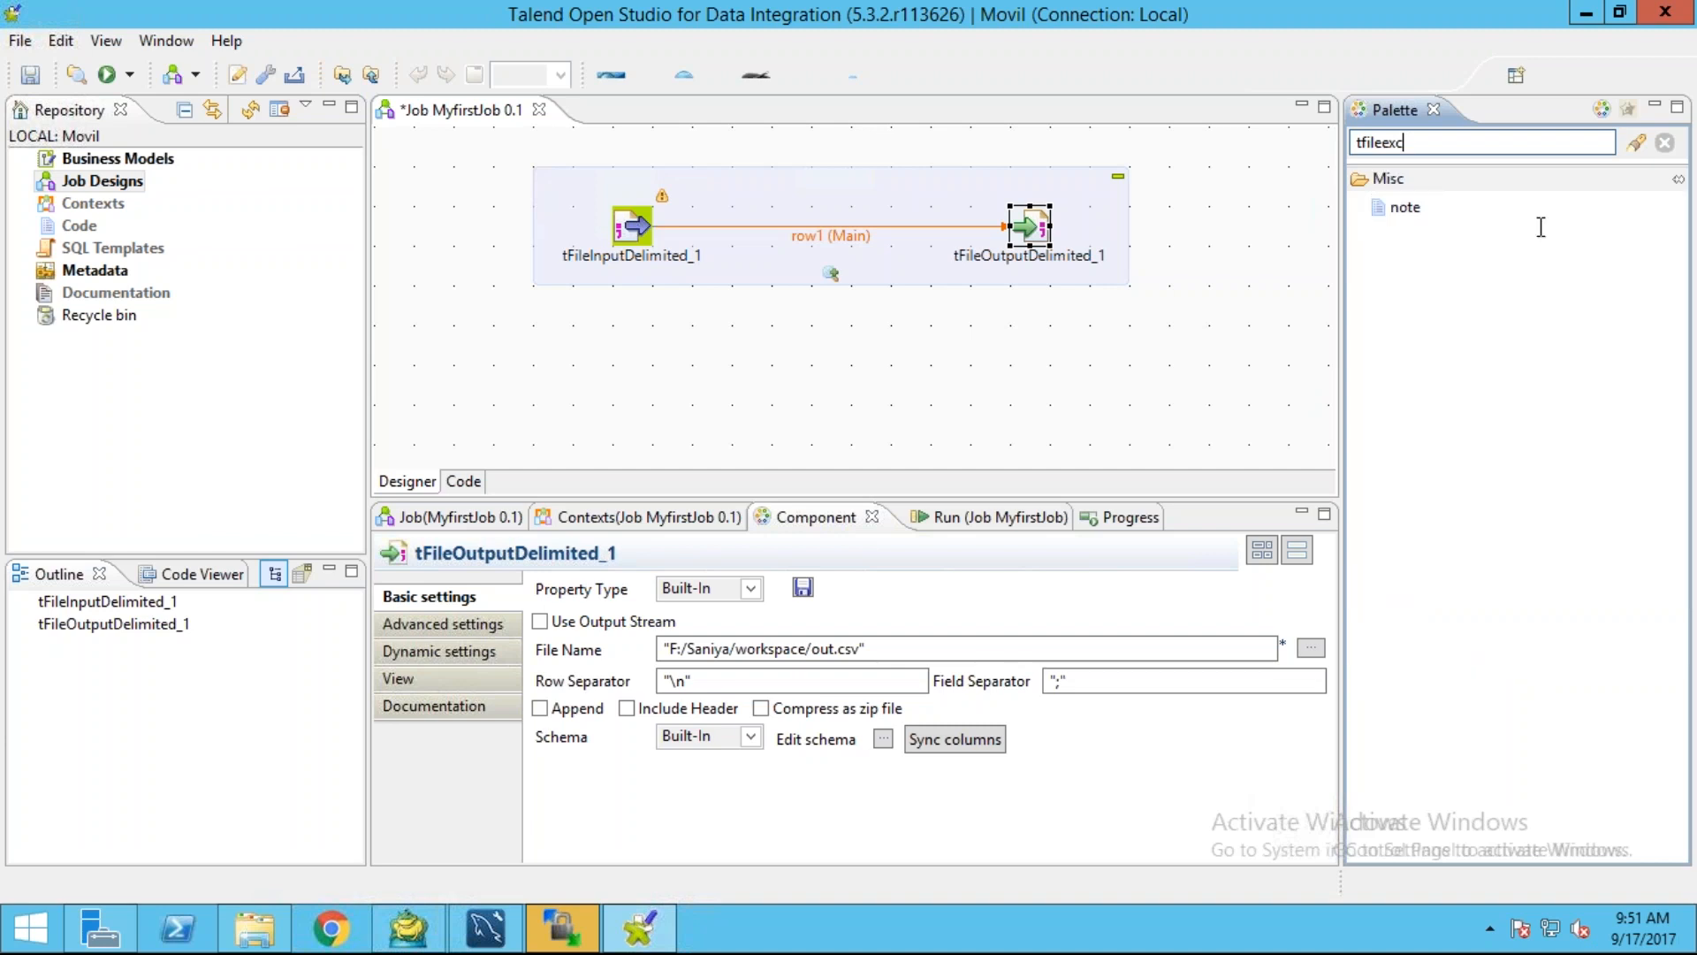
- Replace the component palette search text with 'excel'
{"action": "type", "text": "\\"}
{"action": "key", "text": "BackSpace"}
{"action": "key", "text": "BackSpace"}
{"action": "key", "text": "BackSpace"}
{"action": "key", "text": "BackSpace"}
{"action": "key", "text": "BackSpace"}
{"action": "key", "text": "BackSpace"}
{"action": "key", "text": "BackSpace"}
{"action": "key", "text": "BackSpace"}
{"action": "key", "text": "BackSpace"}
{"action": "type", "text": "excel"}
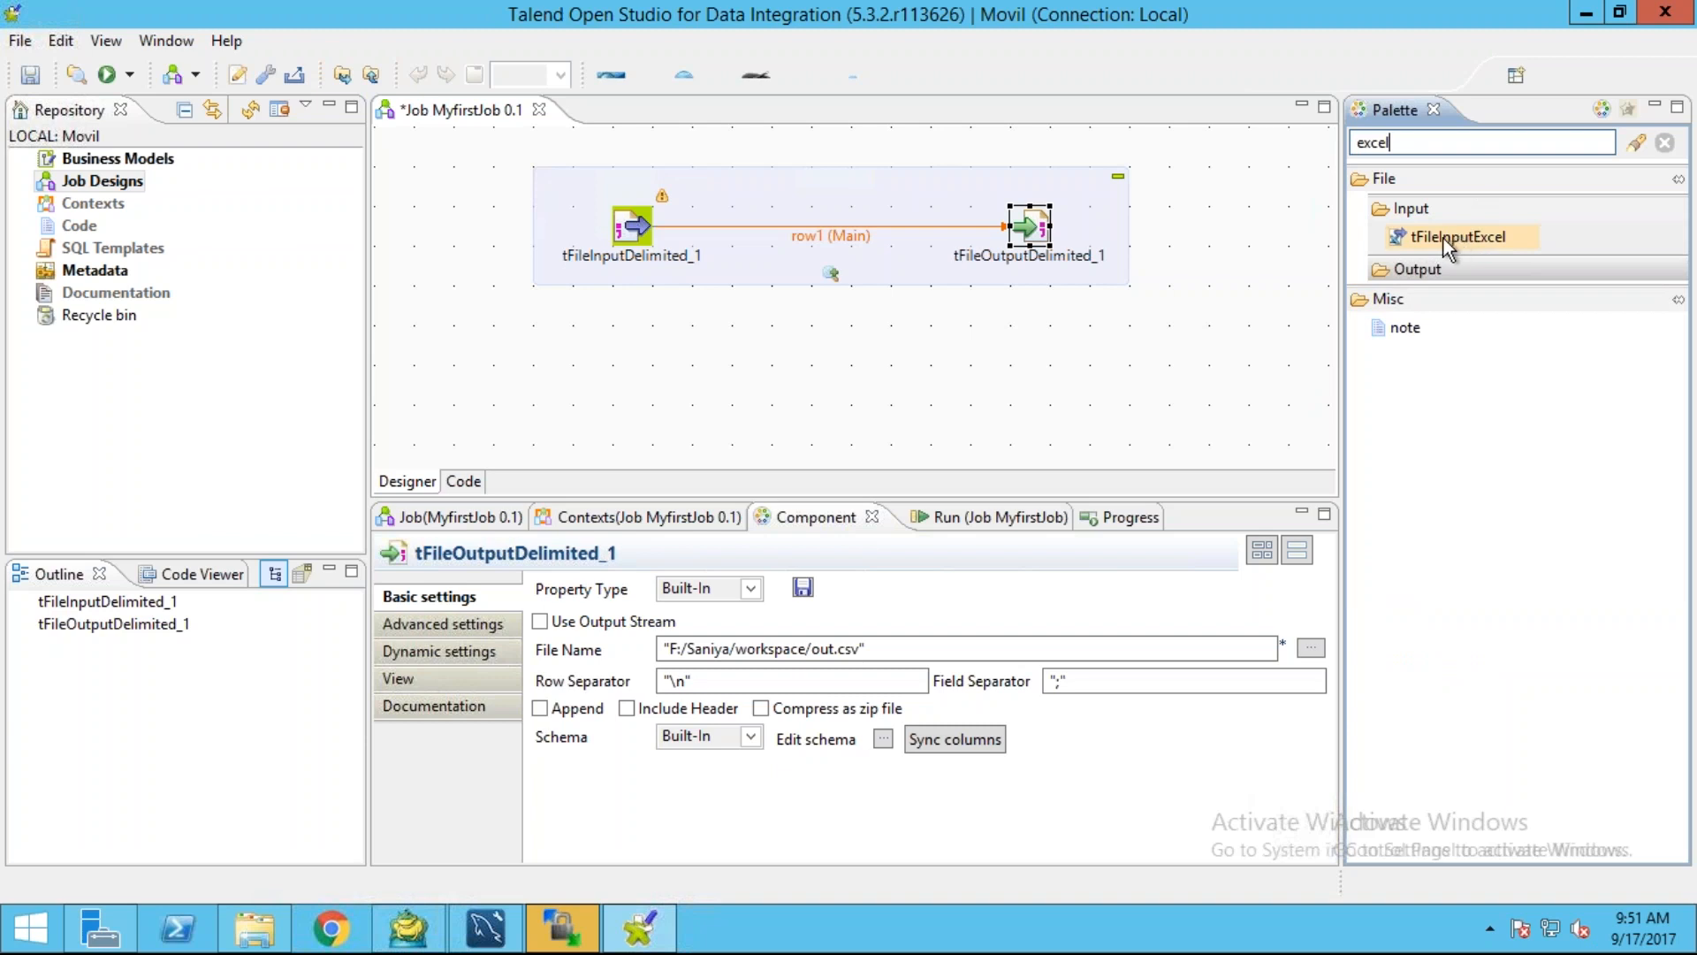
- Place a tFileInputExcel component below tFileInputDelimited_1, and find tFileOutputExcel with the palette search 'tFileOut' and place it beside the Excel input
{"action": "left_click_drag", "start_coordinate": [1460, 240], "coordinate": [616, 357]}
{"action": "left_click", "coordinate": [1441, 142]}
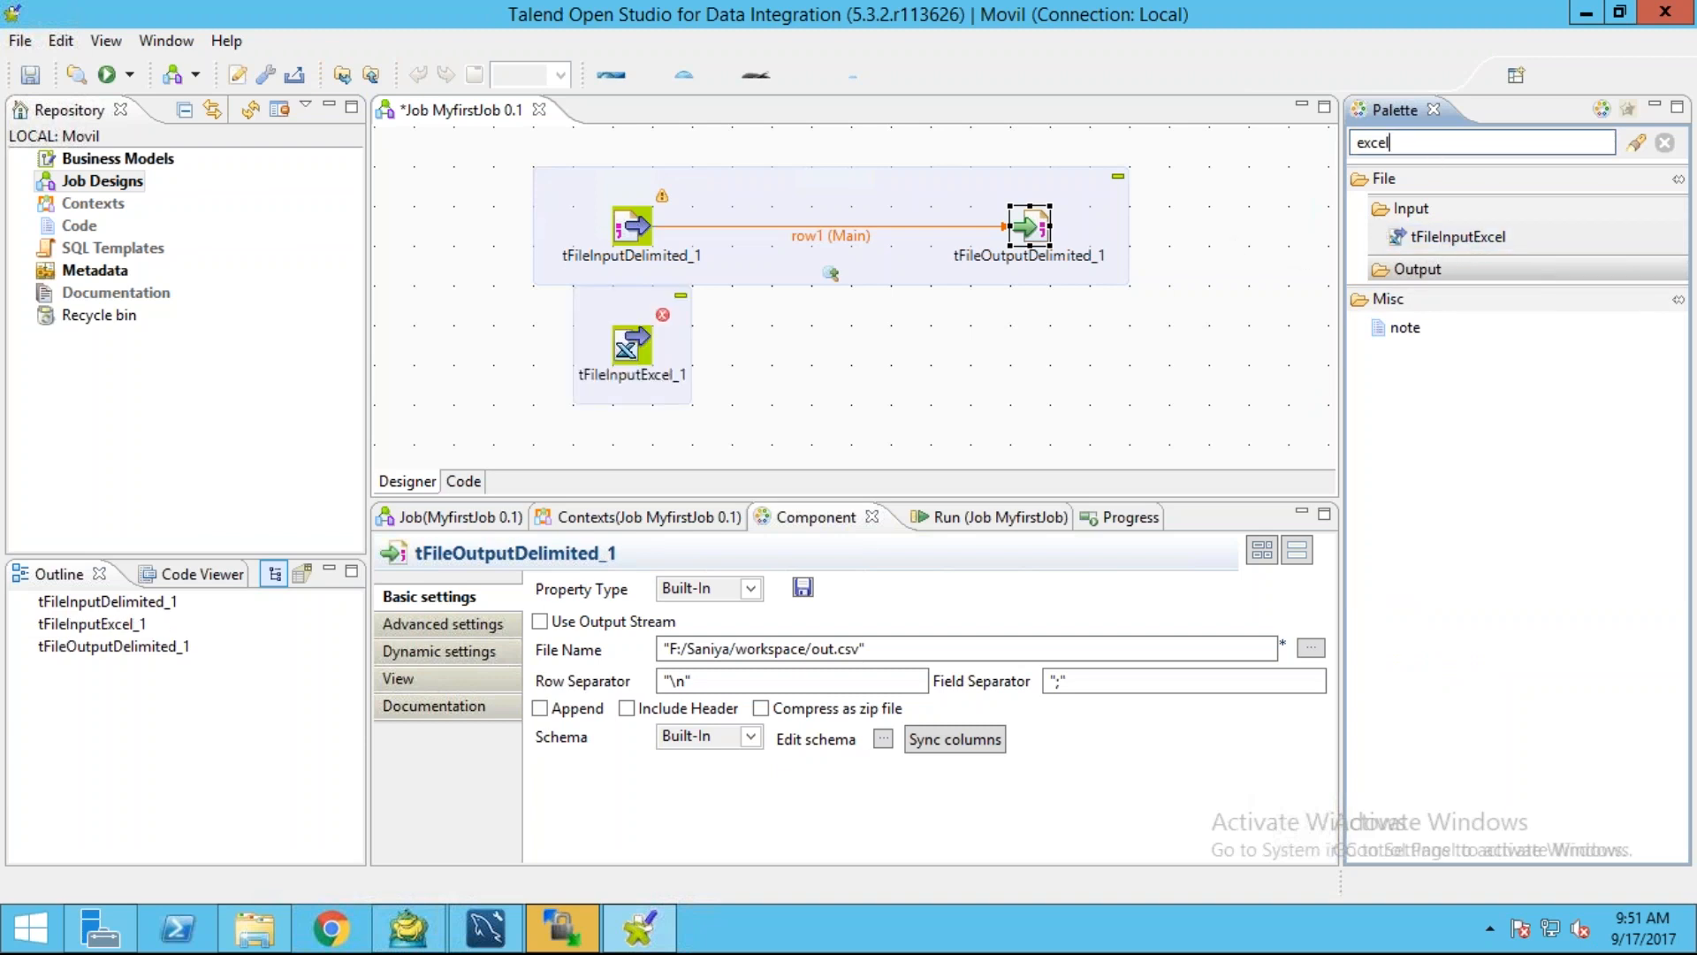
{"action": "key", "text": "ctrl+a"}
{"action": "type", "text": "tFileExc"}
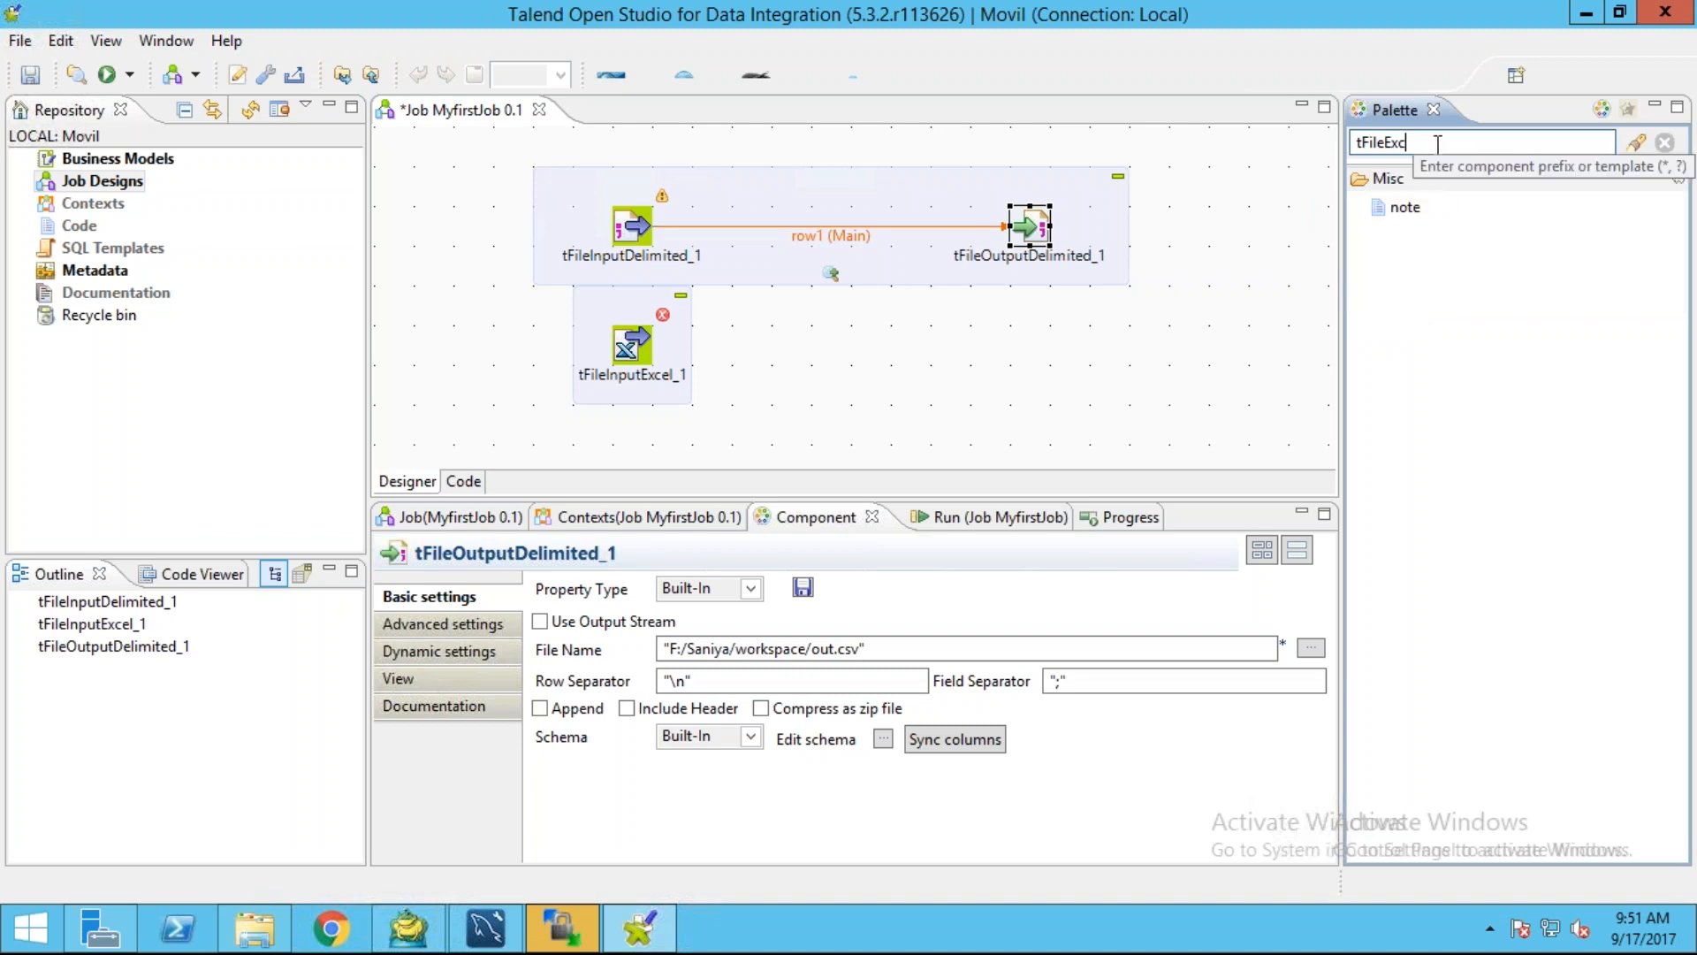
{"action": "key", "text": "BackSpace"}
{"action": "key", "text": "BackSpace"}
{"action": "key", "text": "BackSpace"}
{"action": "type", "text": "Out"}
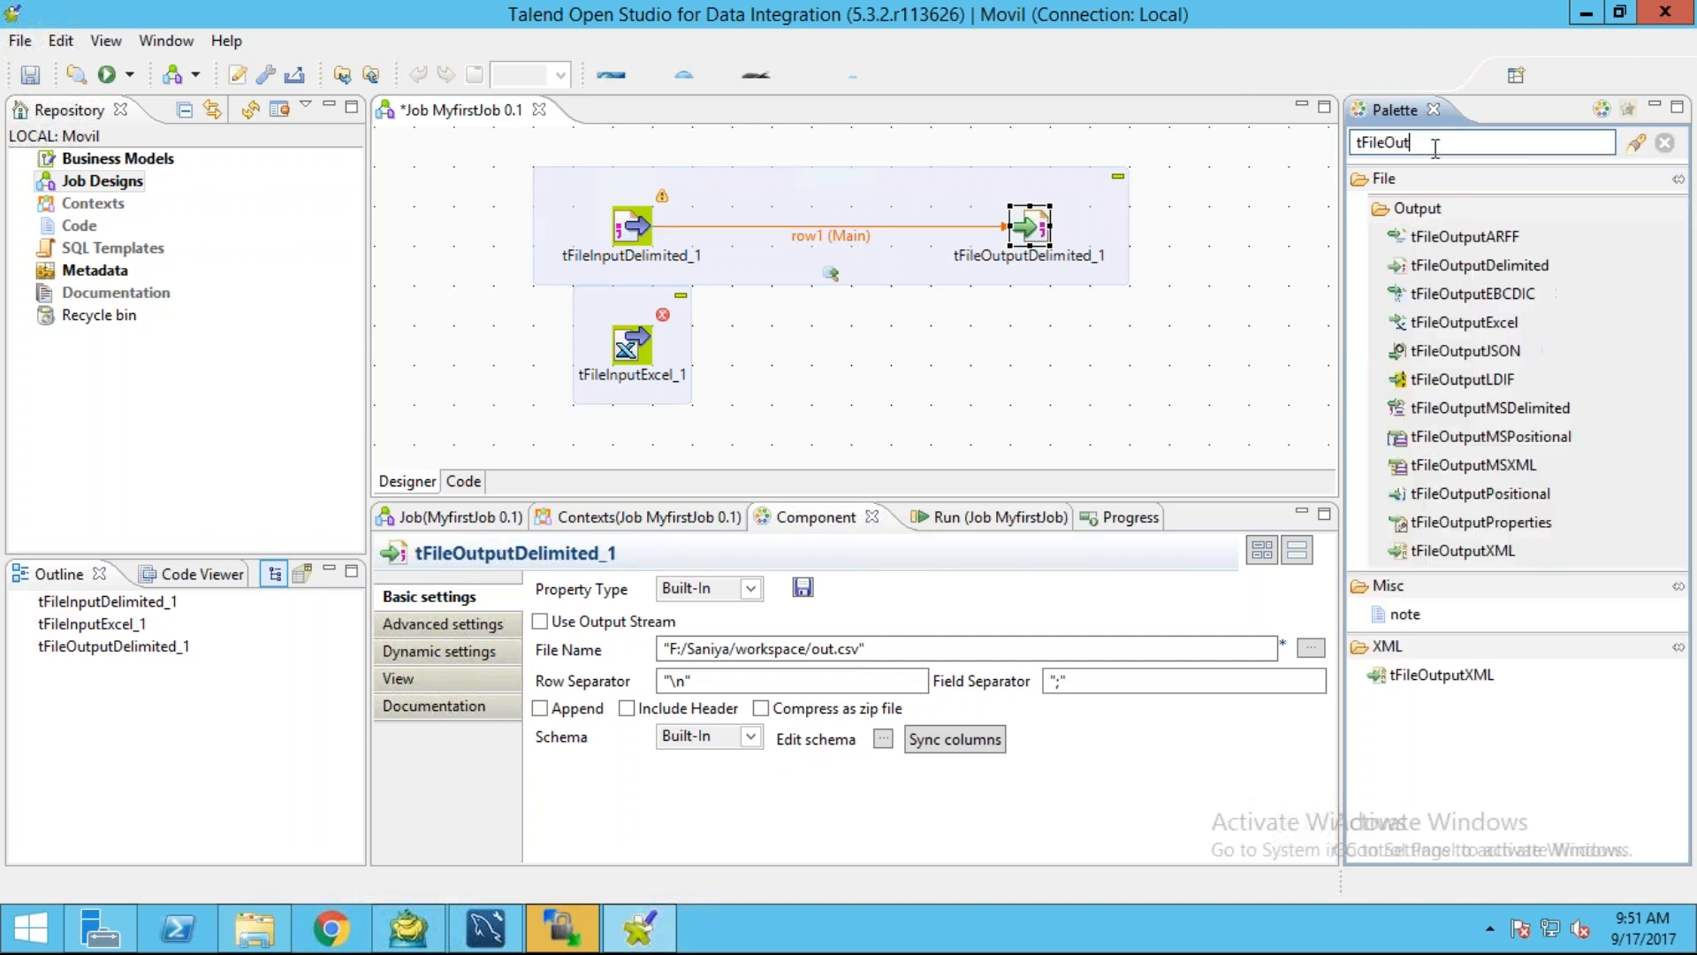
{"action": "left_click", "coordinate": [1431, 322]}
{"action": "left_click", "coordinate": [806, 340]}
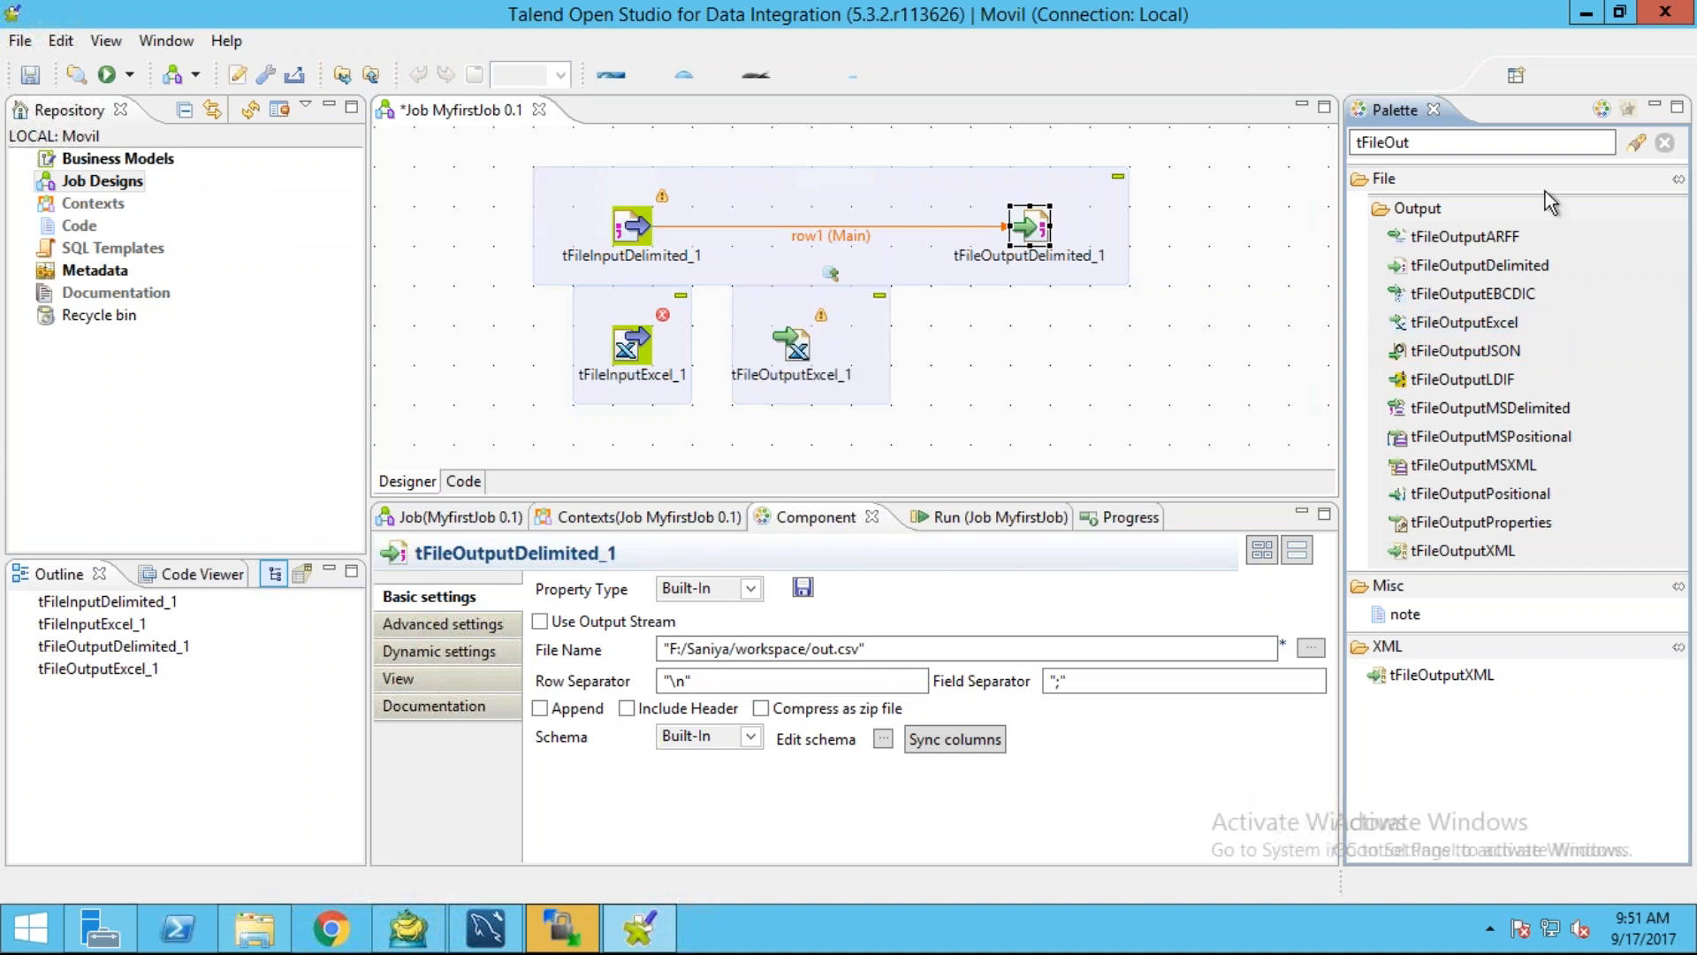
- Search the component palette for 'mysql'
{"action": "double_click", "coordinate": [1480, 146]}
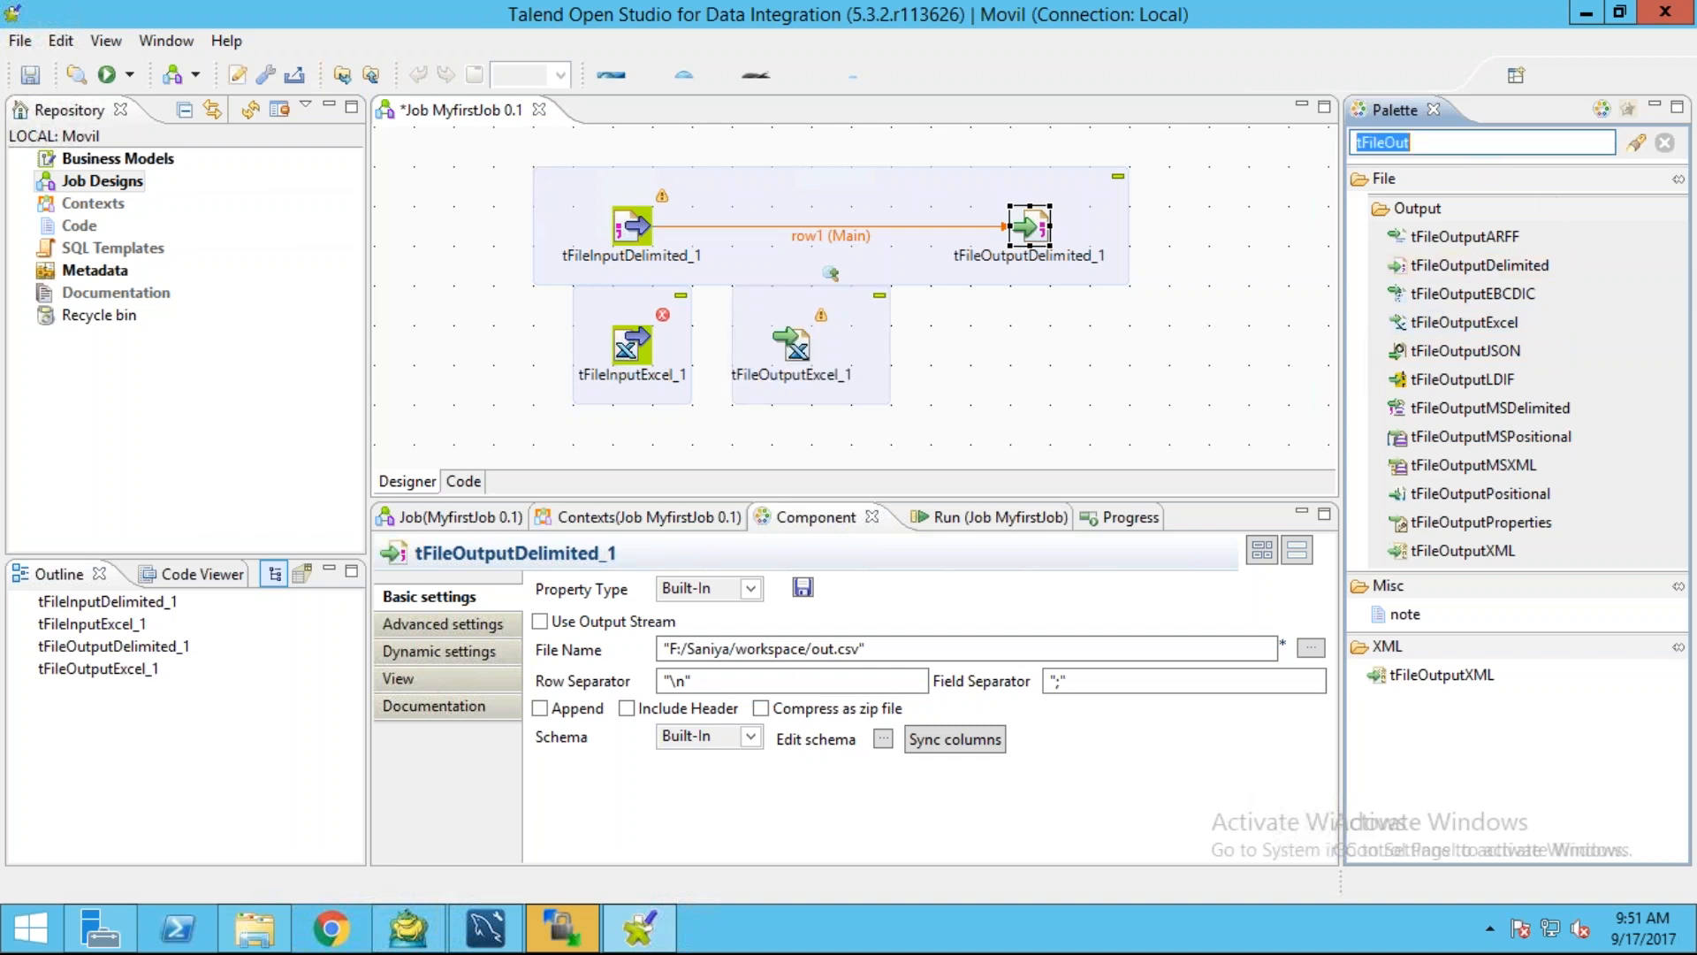
{"action": "type", "text": "mysql"}
{"action": "key", "text": "Return"}
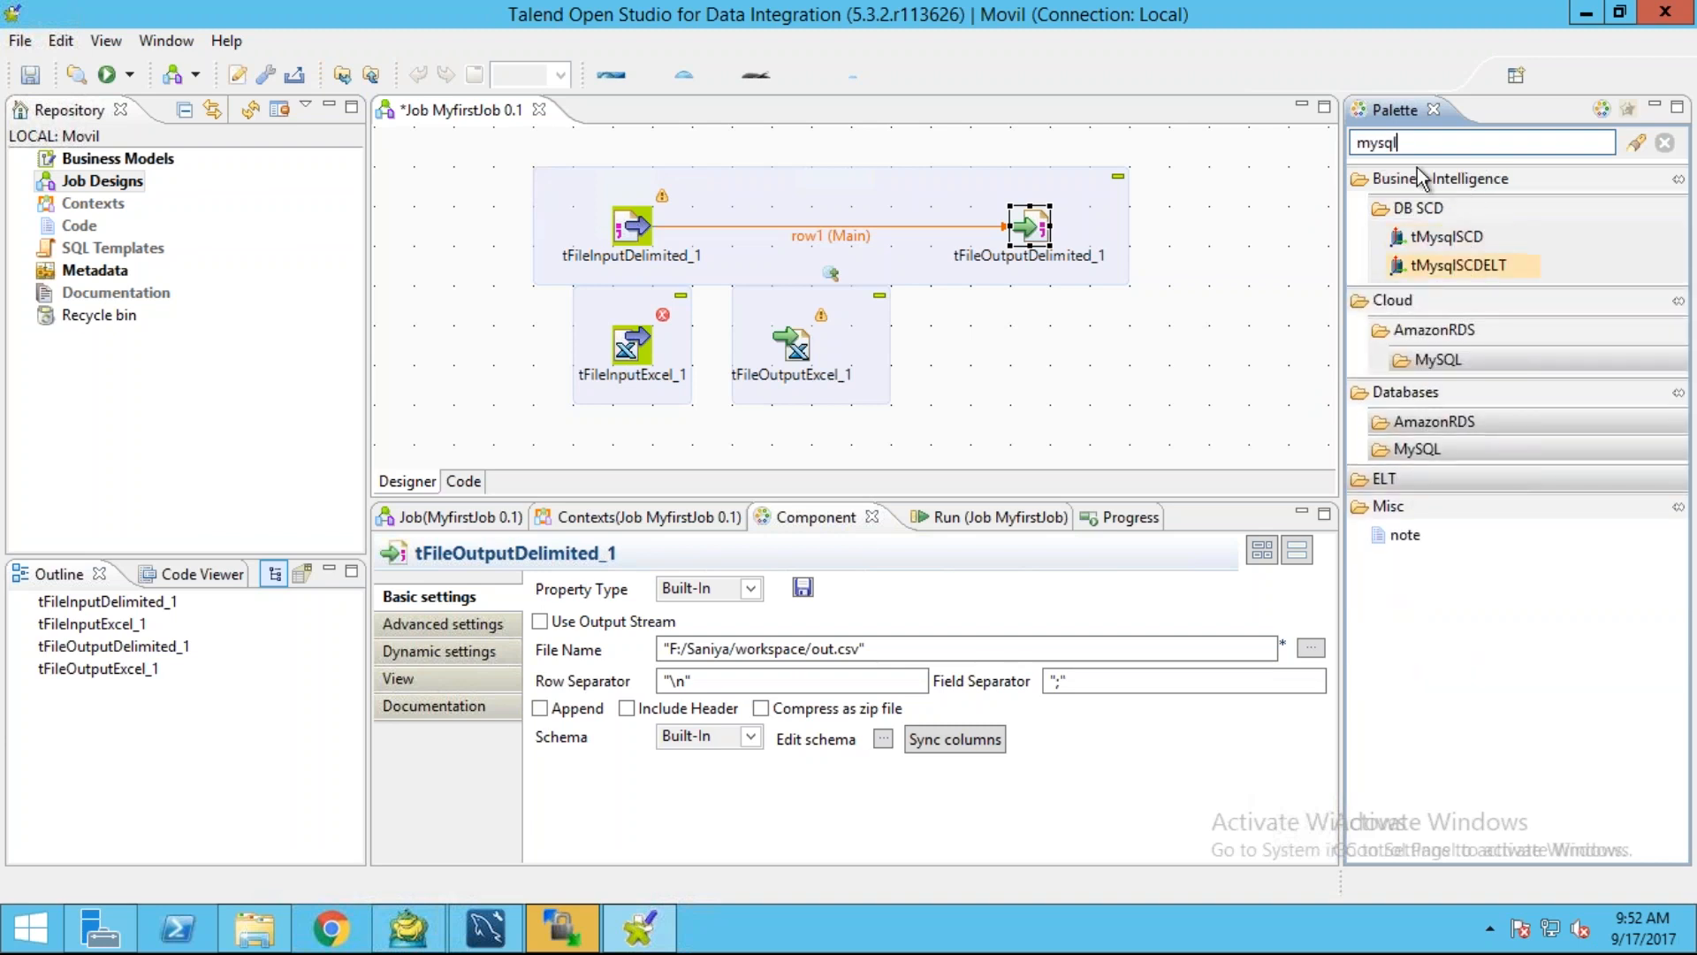
- Narrow the palette search to components whose names start with 'tmysql'
{"action": "key", "text": "ctrl+a"}
{"action": "type", "text": "tmy"}
{"action": "key", "text": "BackSpace"}
{"action": "key", "text": "BackSpace"}
{"action": "type", "text": "sw"}
{"action": "key", "text": "BackSpace"}
{"action": "type", "text": "ql"}
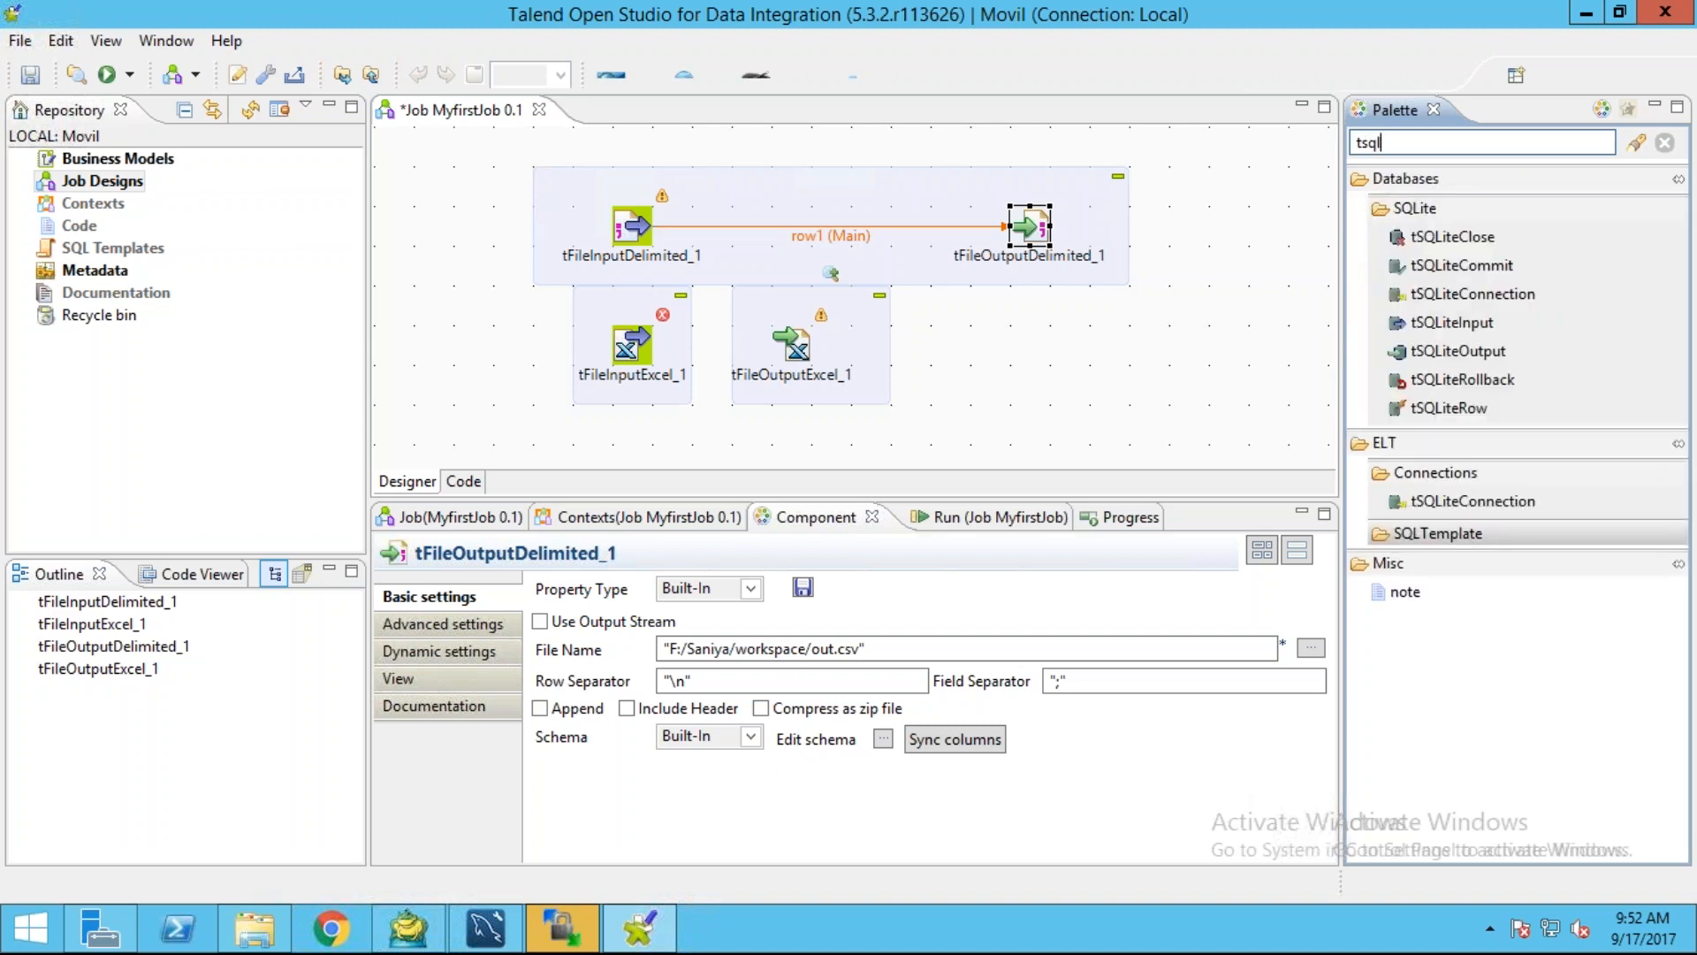
{"action": "left_click", "coordinate": [1363, 143]}
{"action": "type", "text": "my"}
{"action": "key", "text": "Return"}
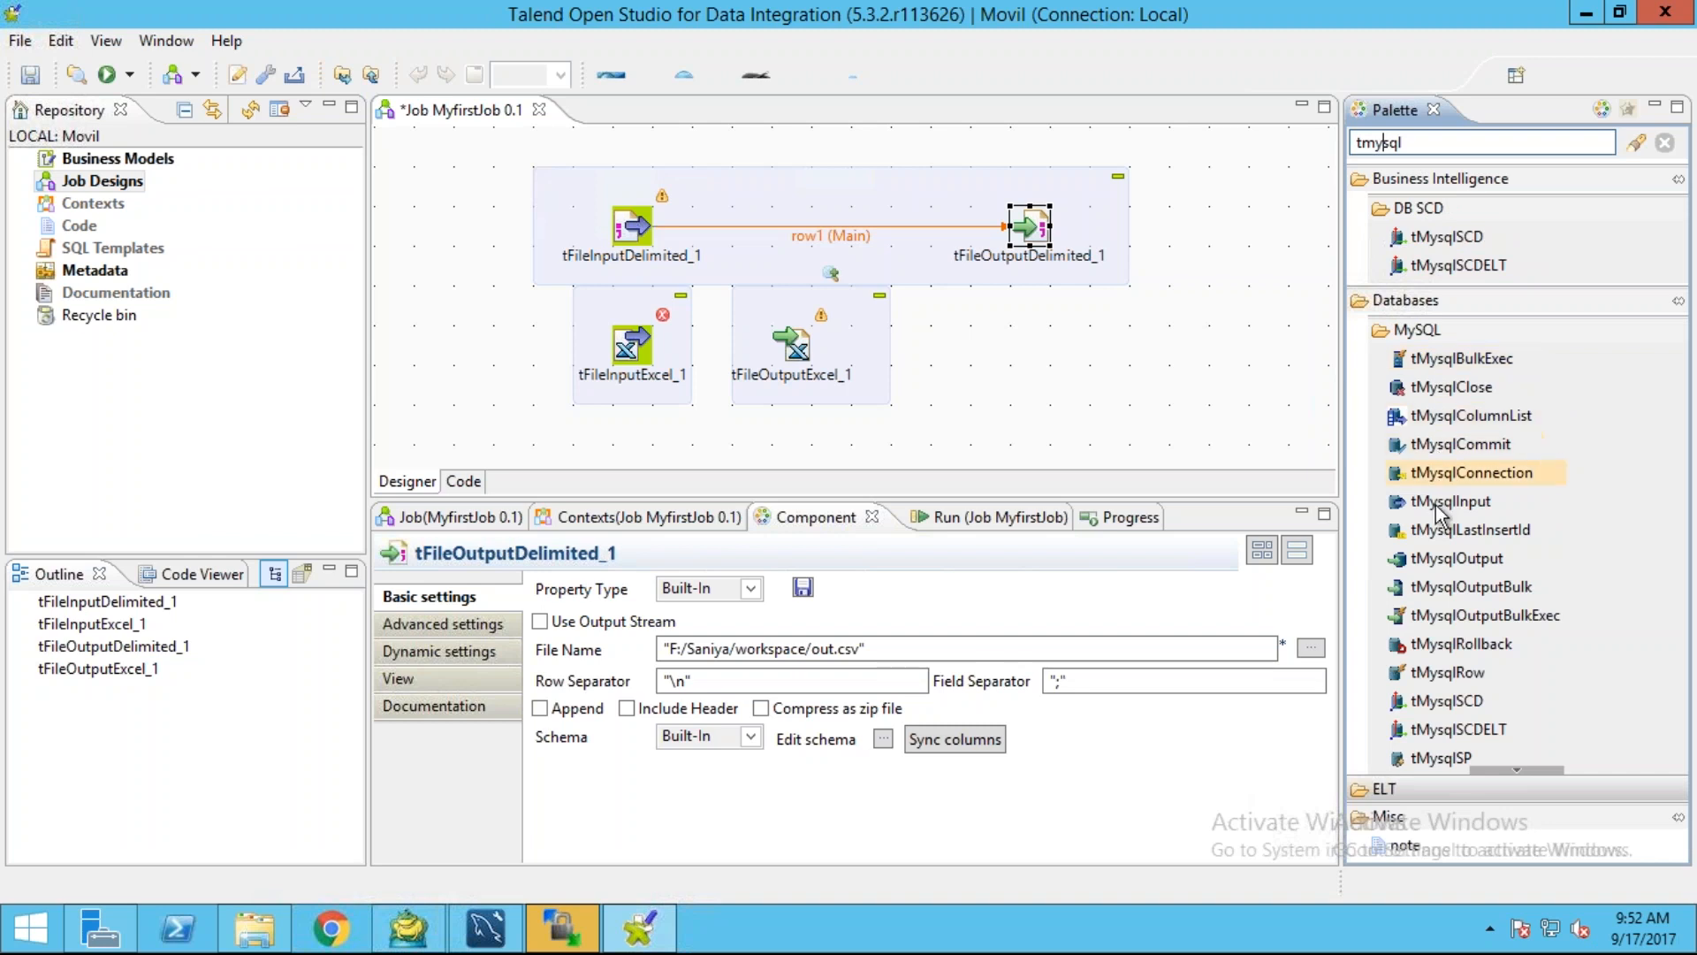
- Place a tMysqlInput component to the right of the Excel components and a tMysqlOutput component beside it
{"action": "left_click", "coordinate": [1450, 501]}
{"action": "left_click", "coordinate": [990, 385]}
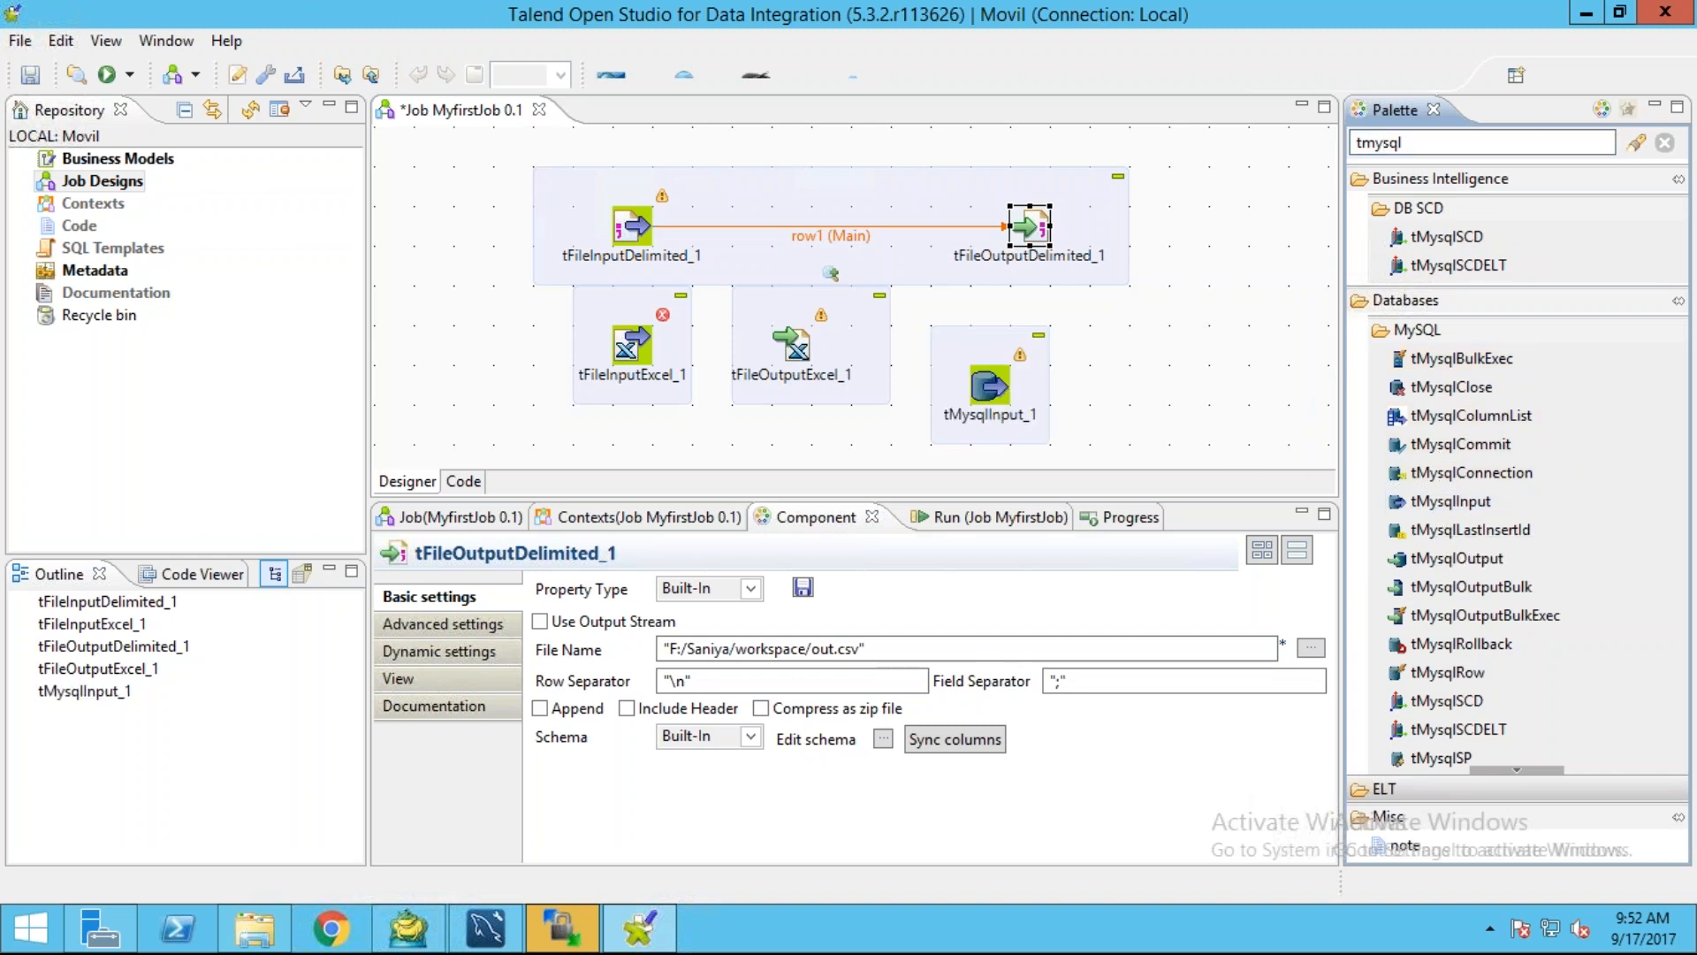
{"action": "left_click", "coordinate": [1468, 558]}
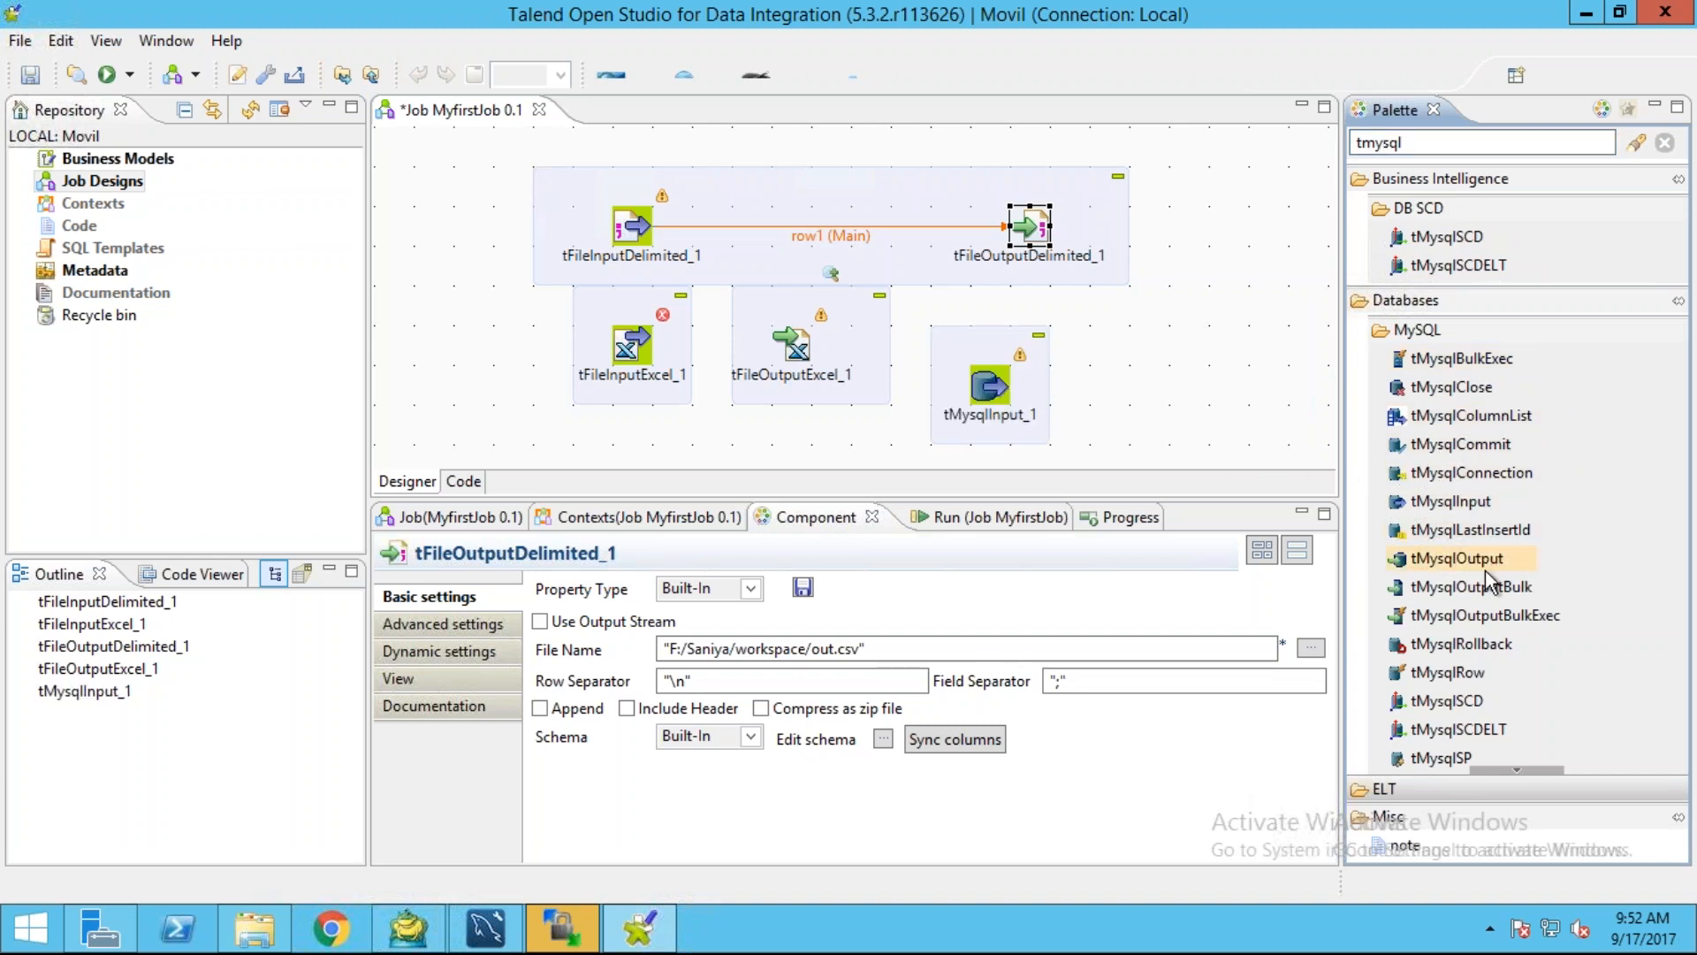
{"action": "left_click", "coordinate": [1189, 385]}
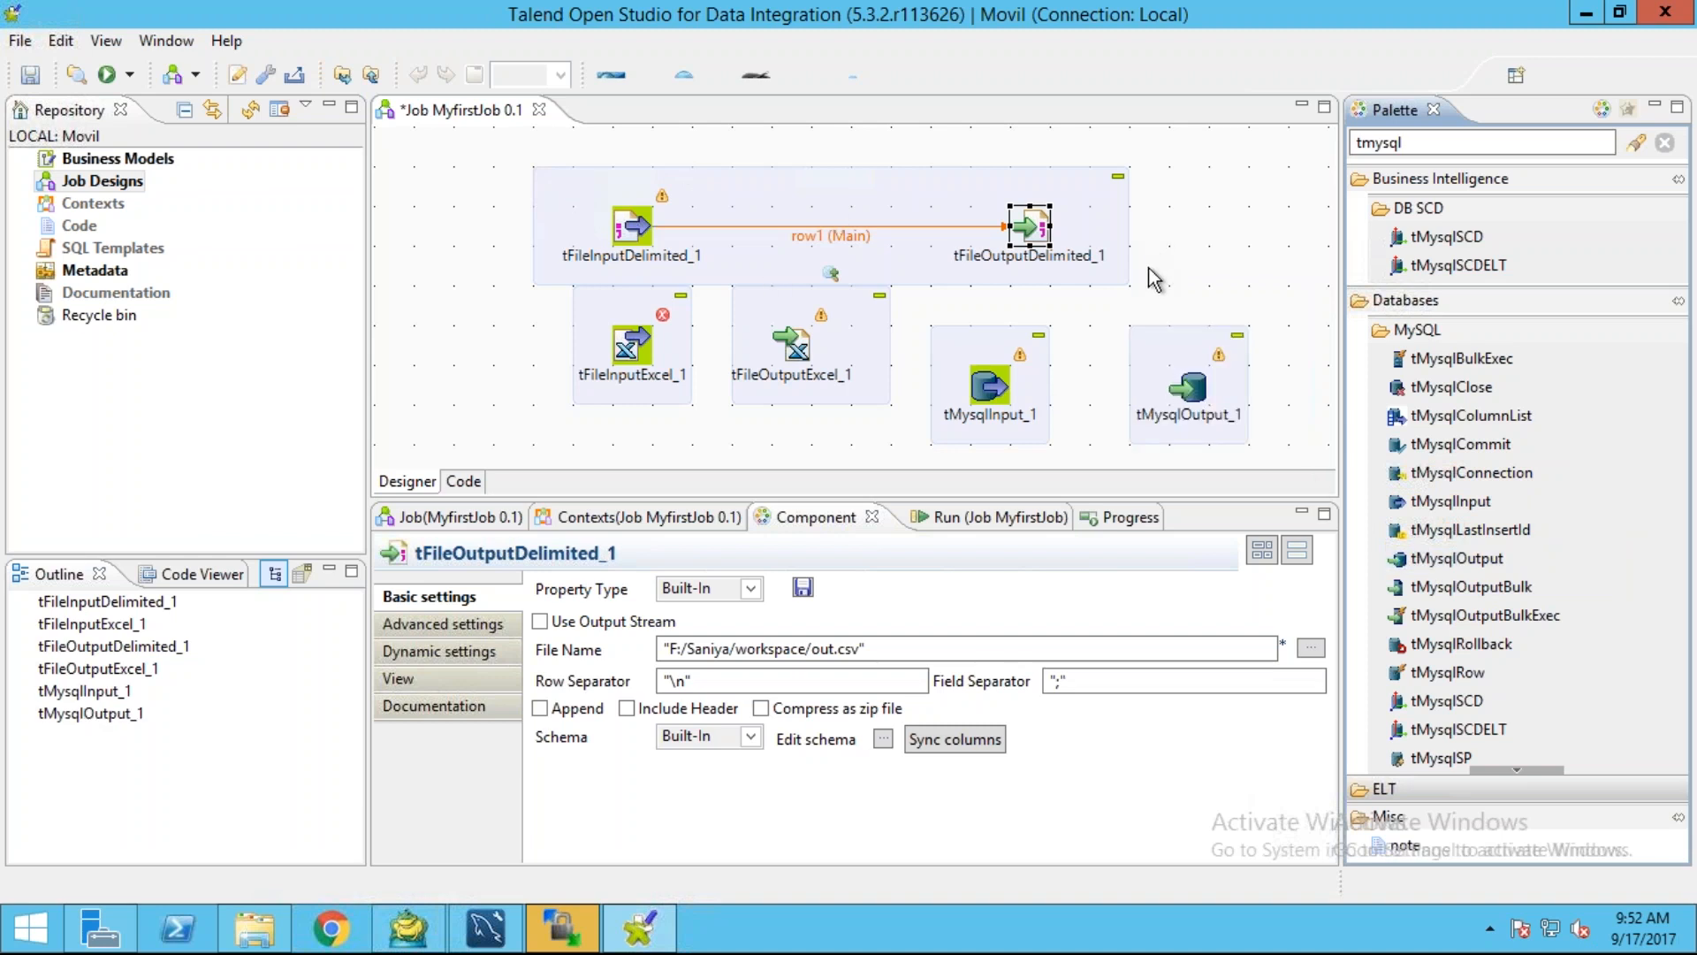